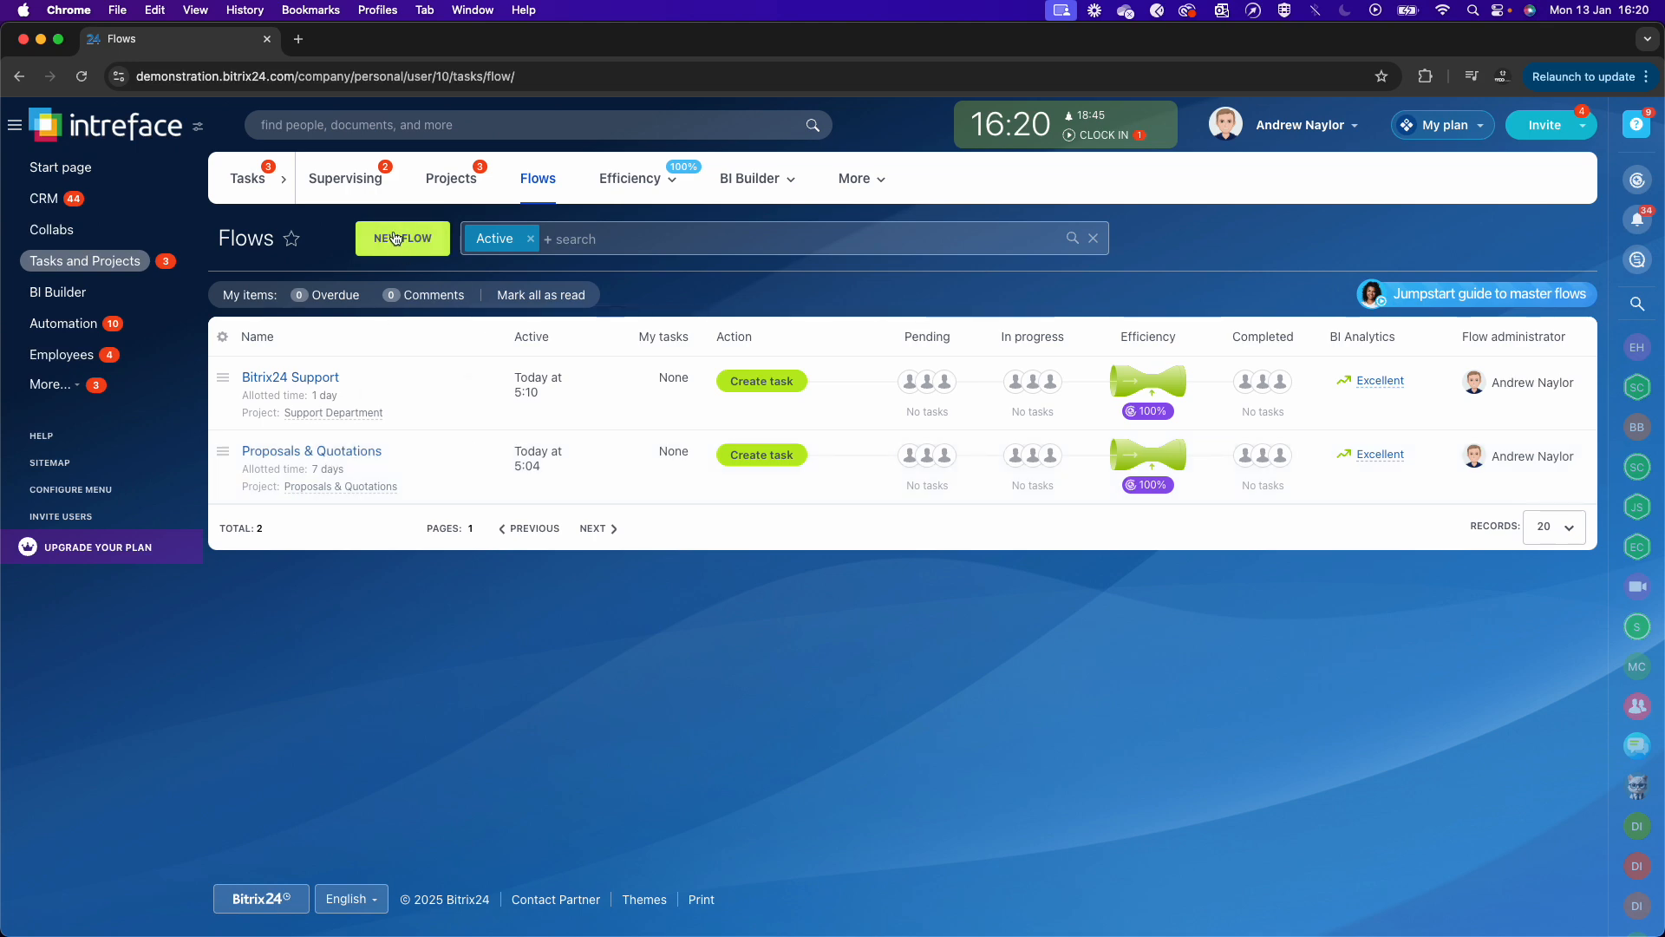
# - Review the general, preferences and administration settings of the Proposals & Quotations flow, and save the flow
pyautogui.click(223, 452)
pyautogui.click(264, 452)
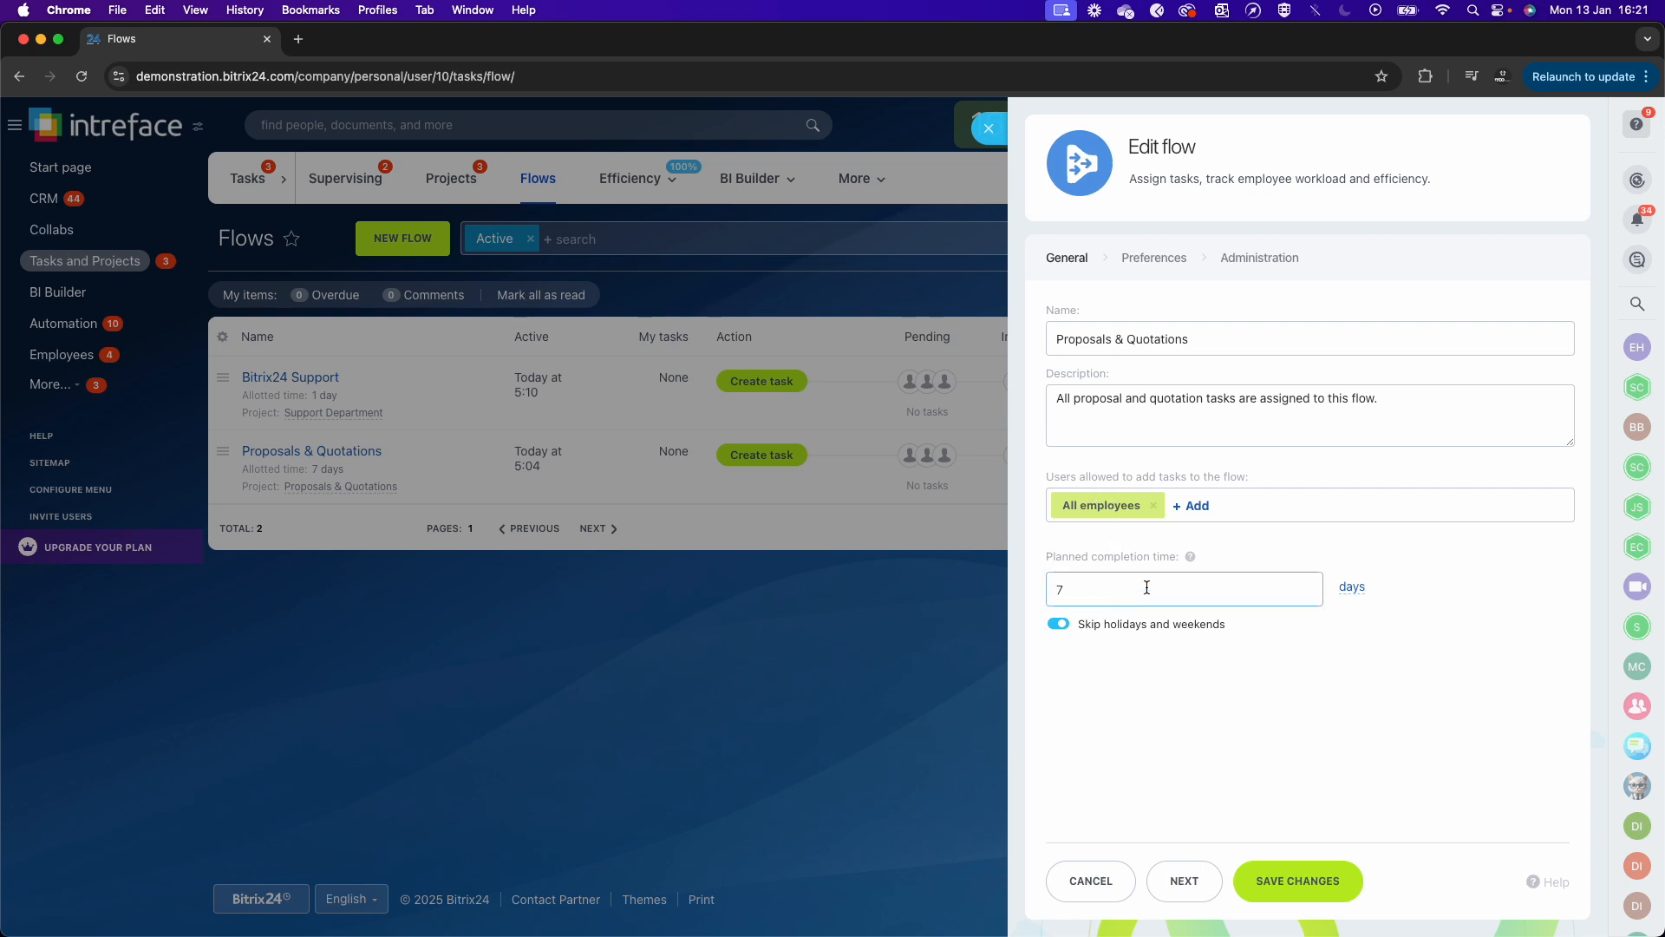
pyautogui.click(1184, 882)
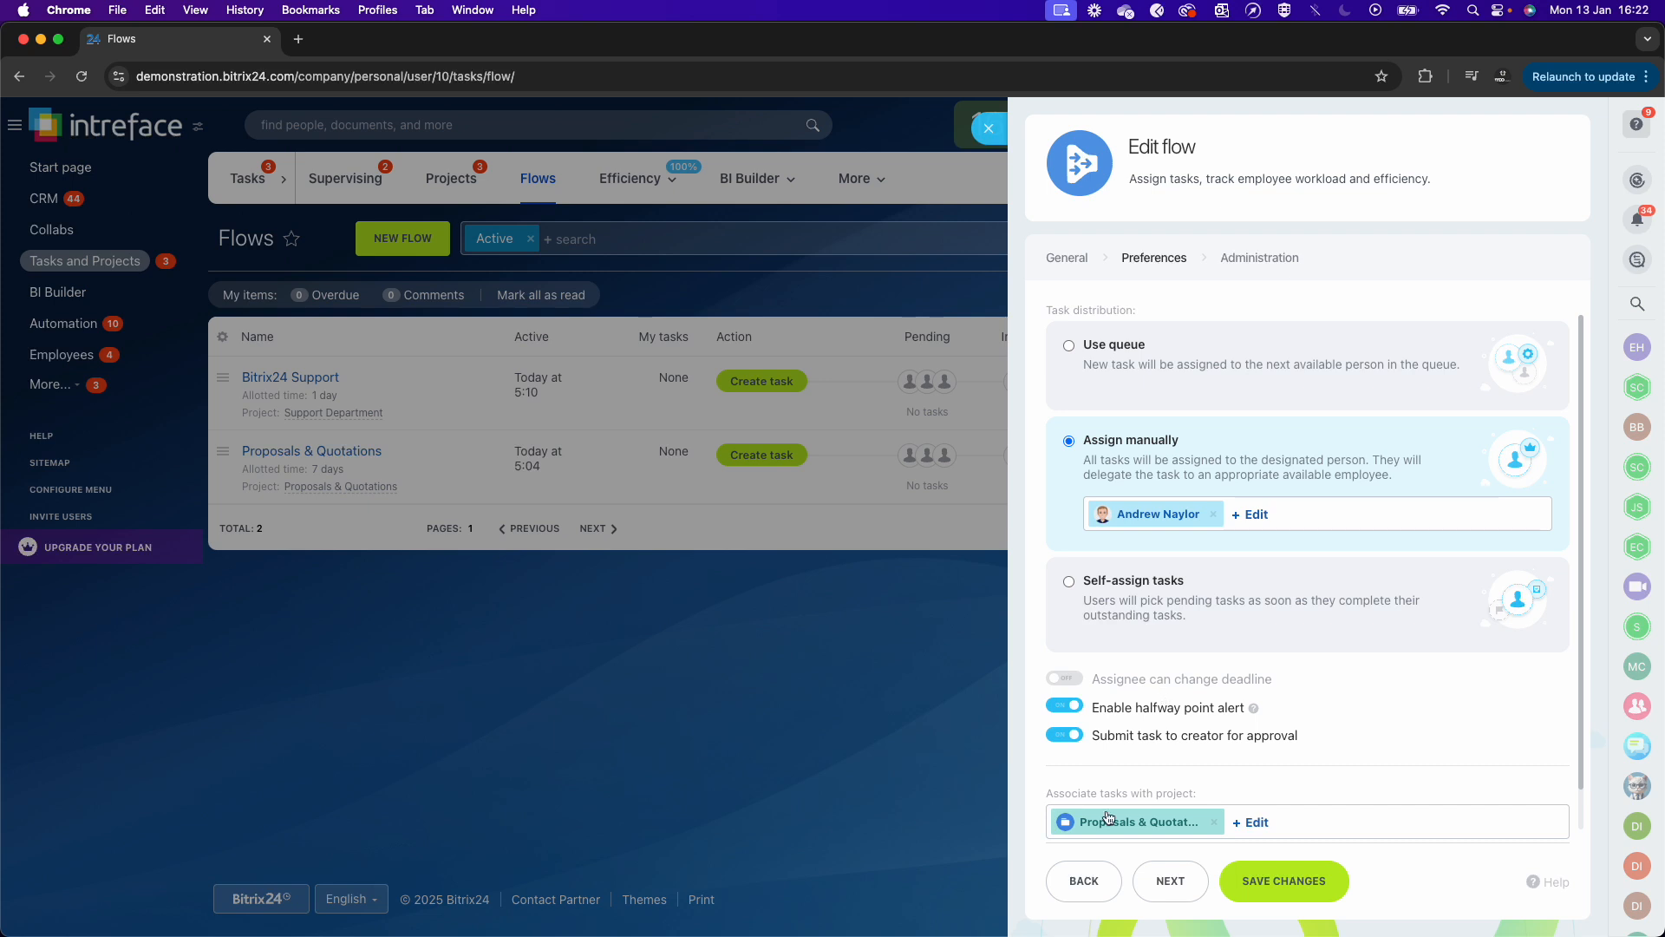
pyautogui.scroll(-2, 1127, 762)
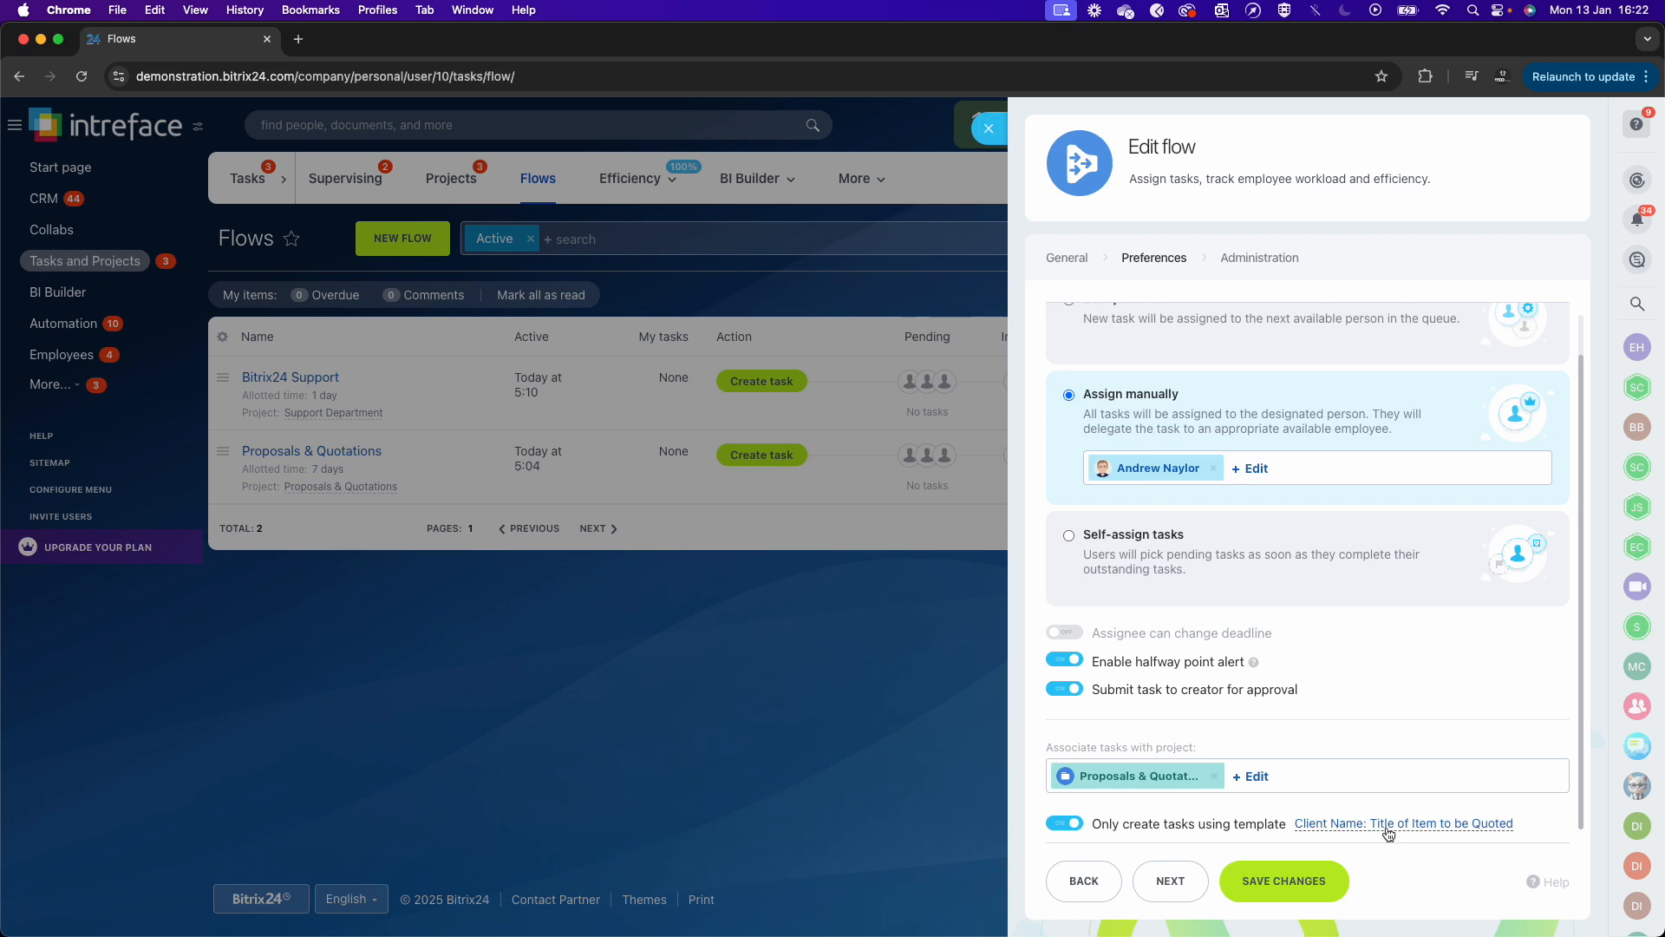
pyautogui.click(1170, 881)
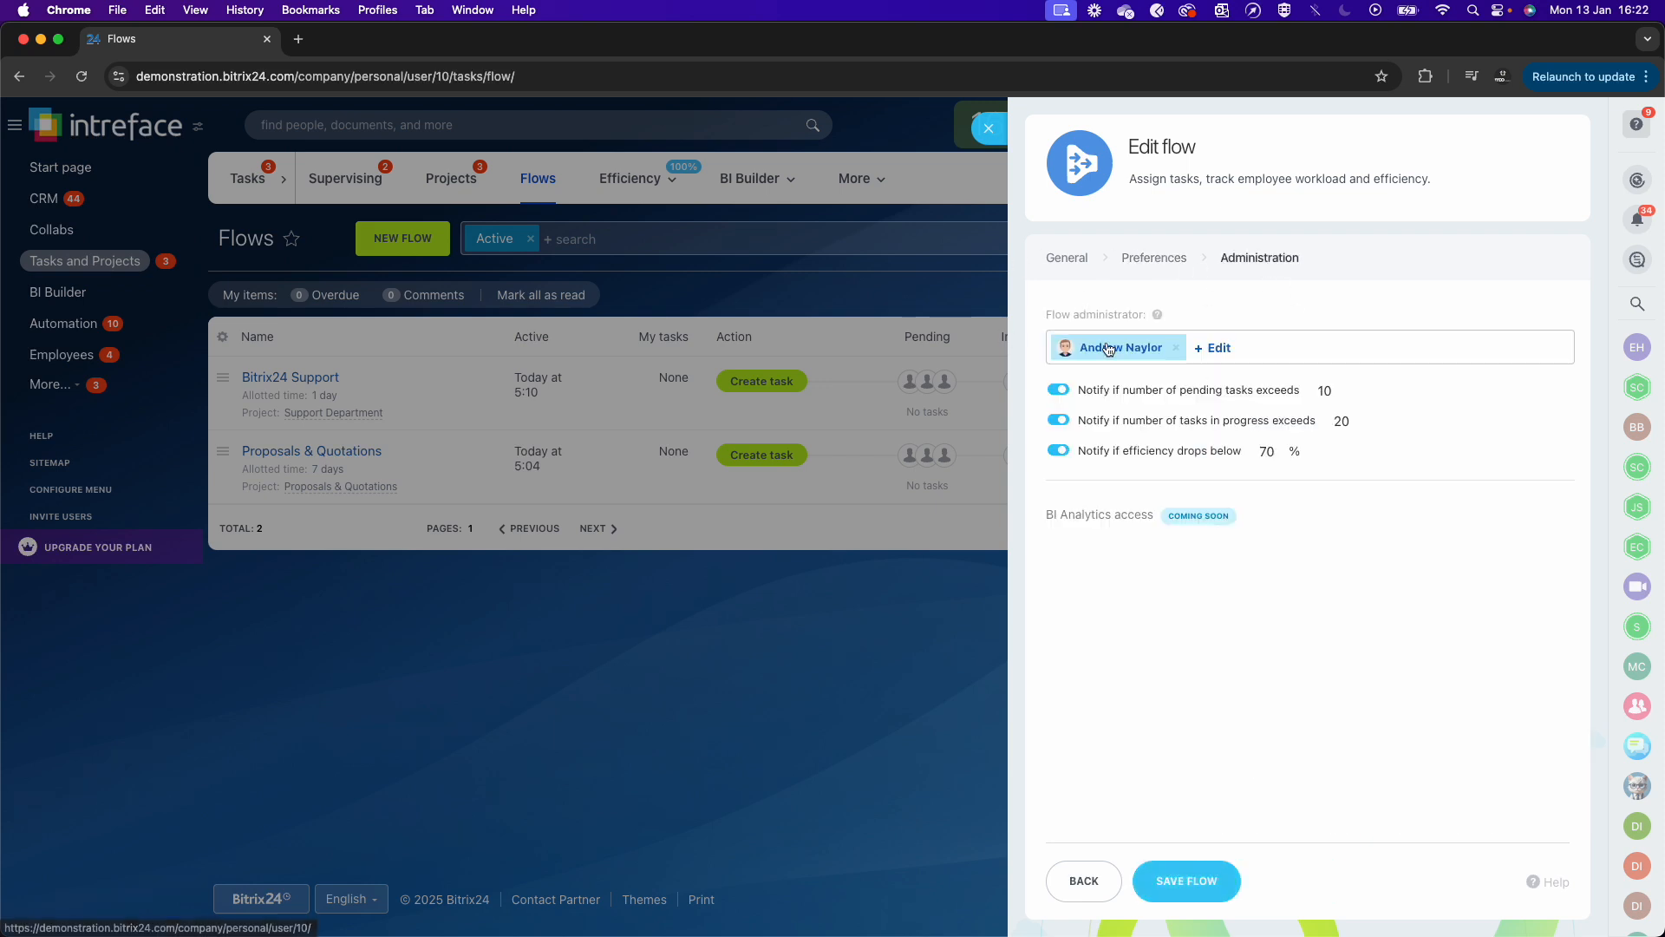
pyautogui.click(1356, 424)
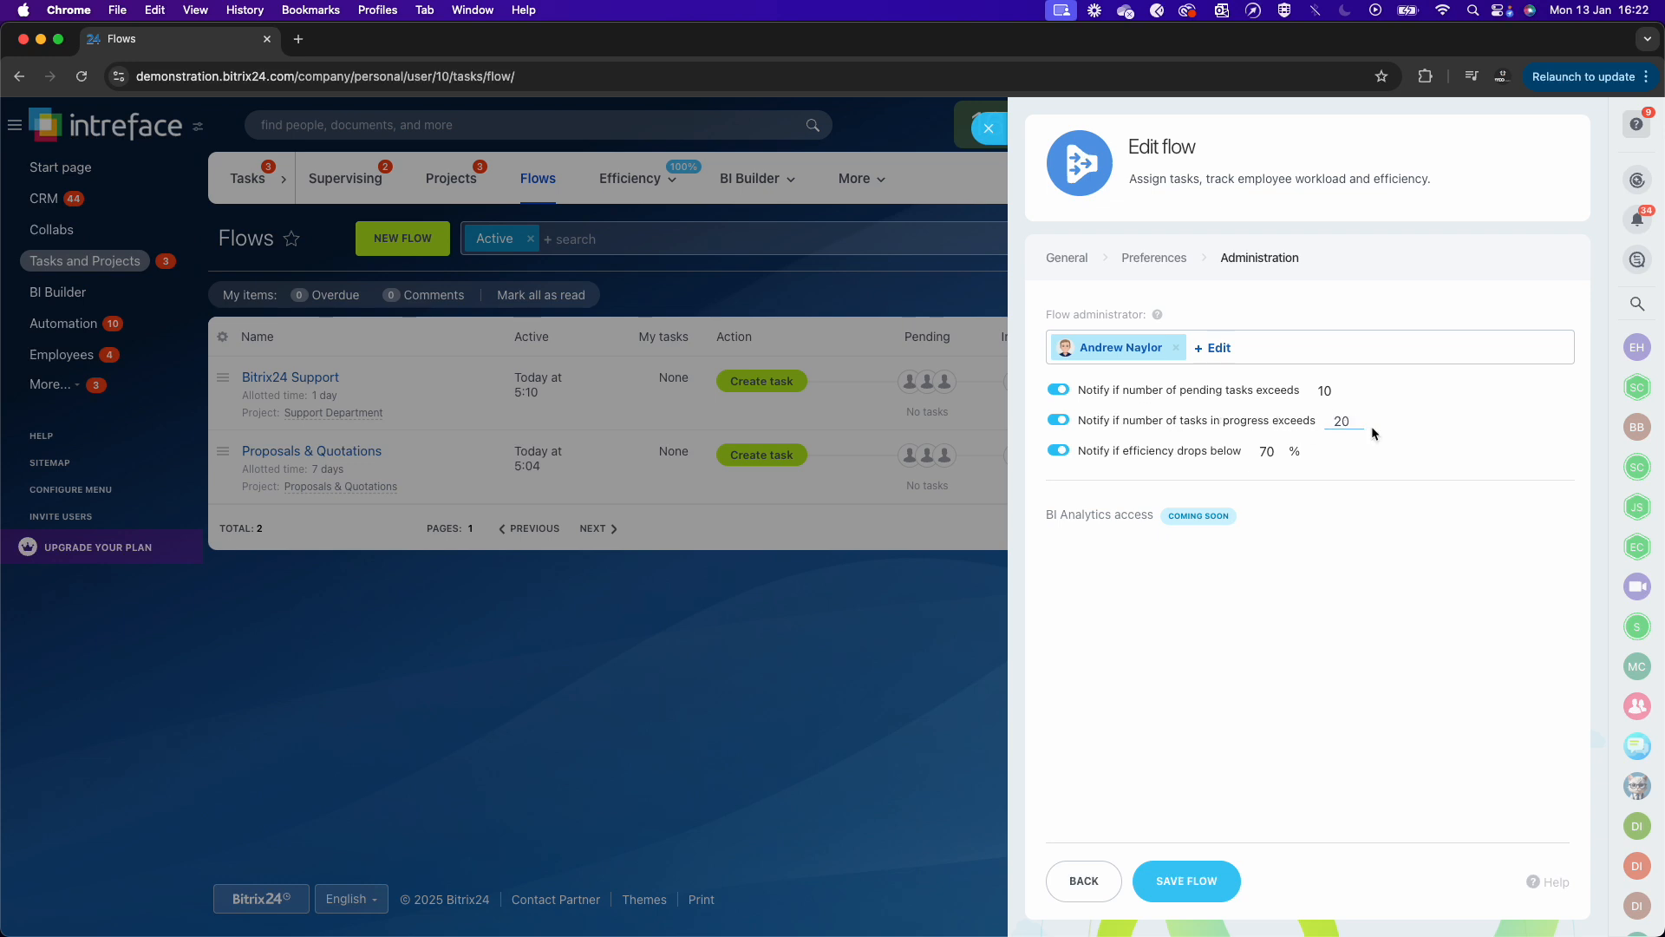
pyautogui.click(1180, 882)
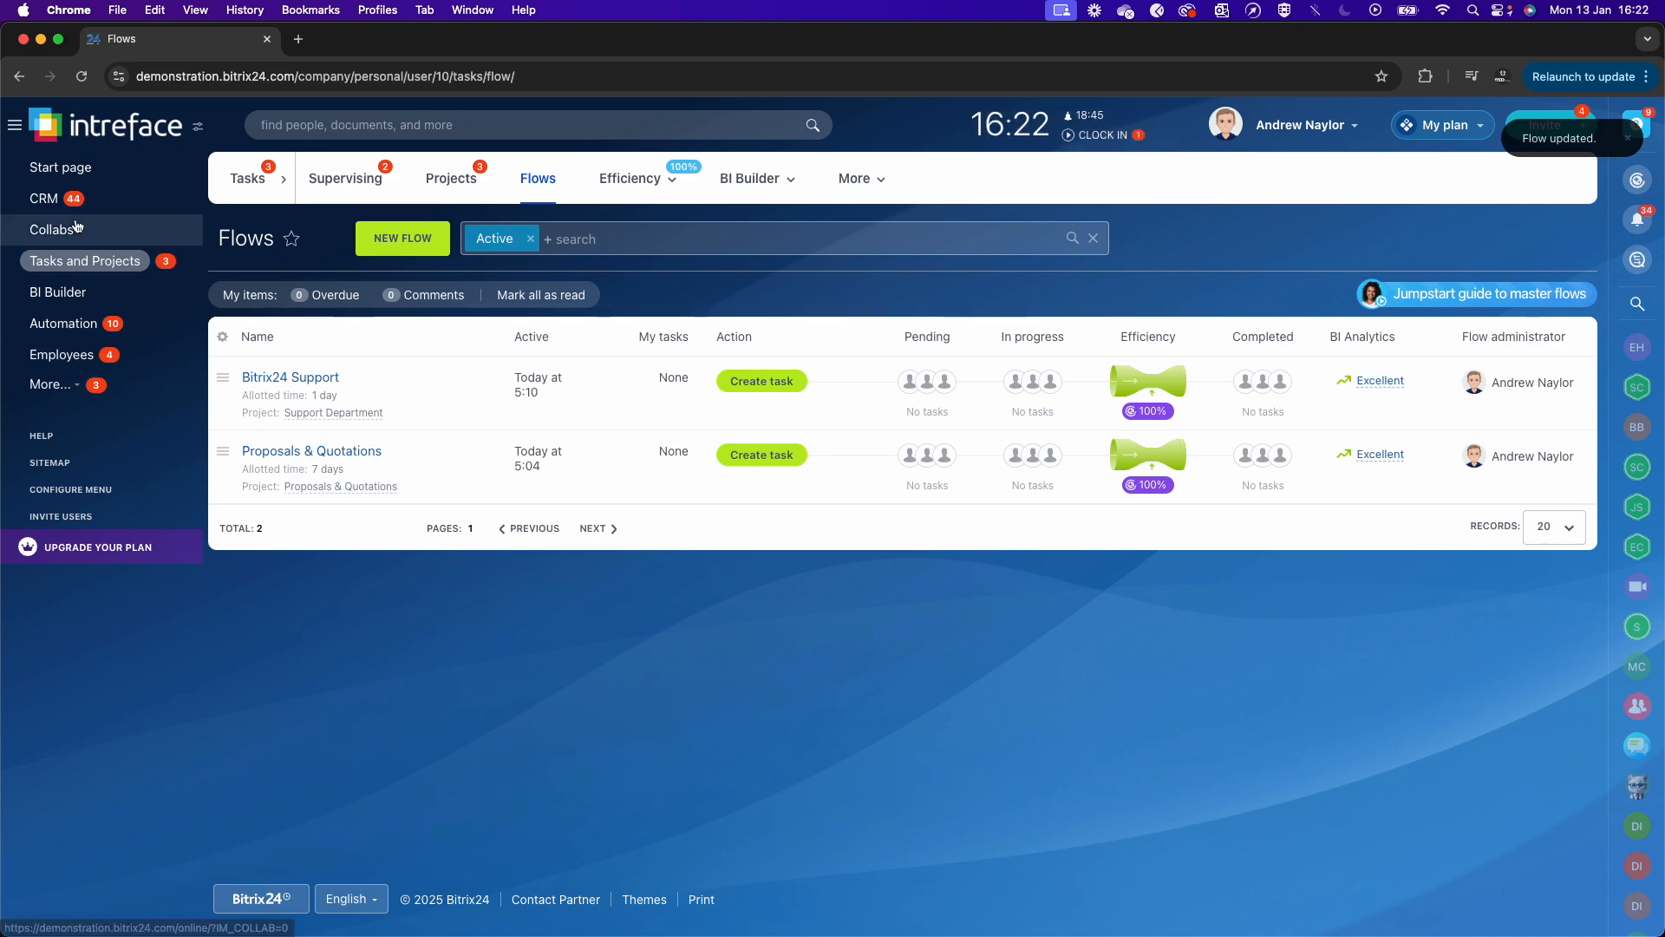
# - Start a new task from Tasks and Projects and assign it to the Proposals & Quotations flow
pyautogui.click(31, 267)
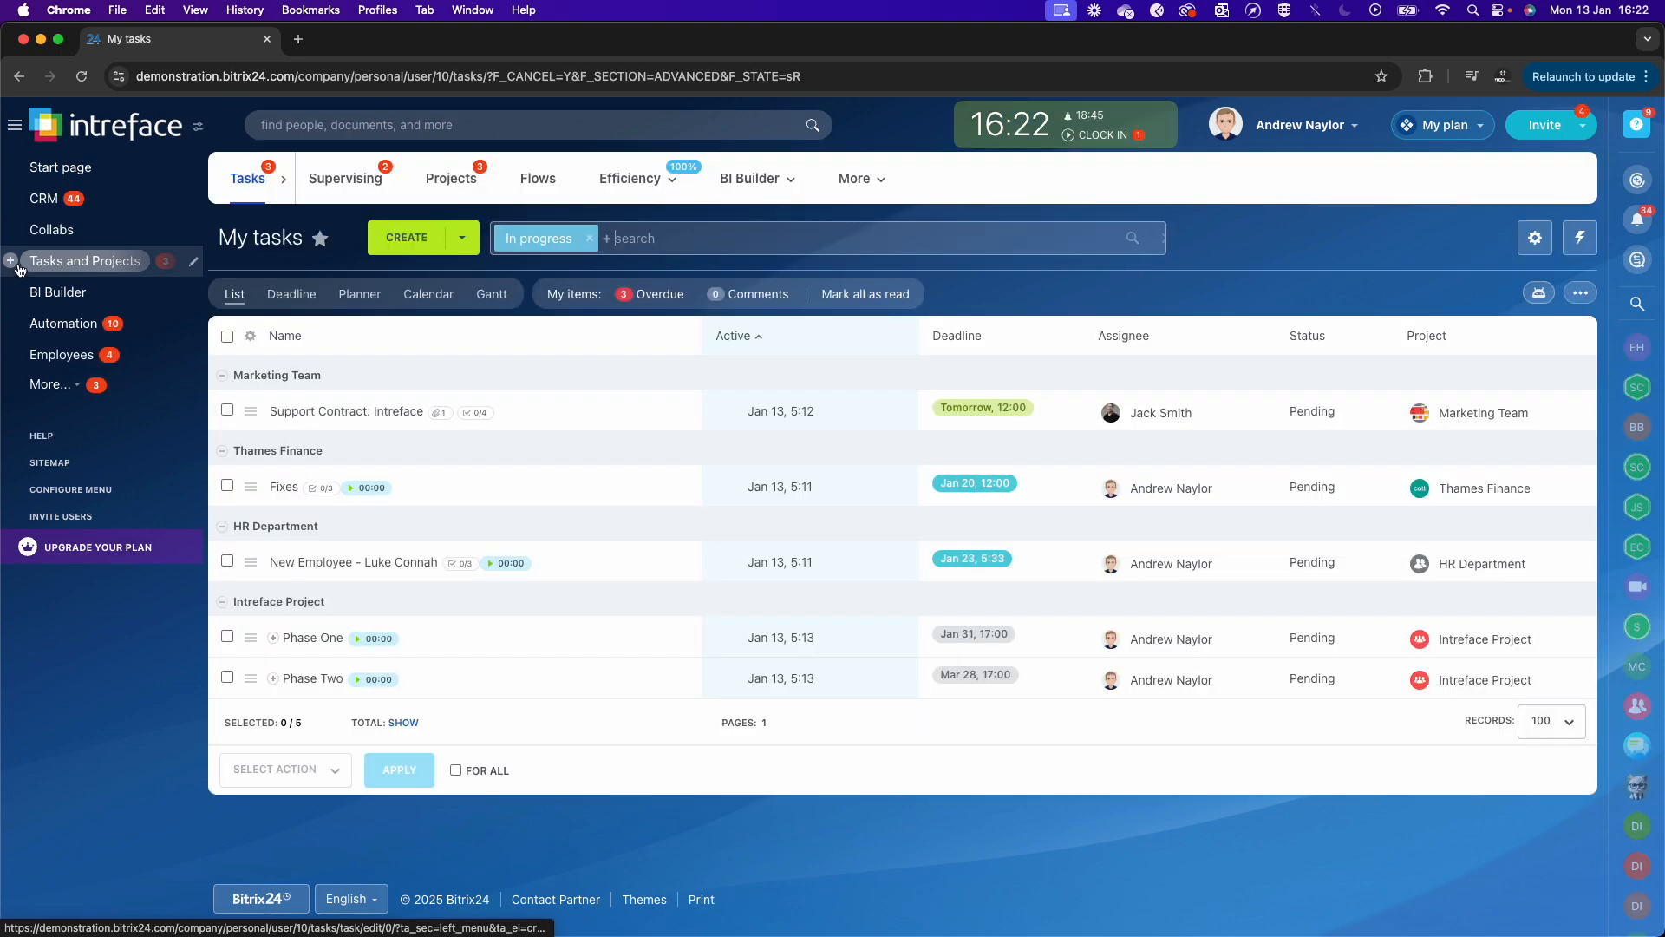
pyautogui.click(12, 261)
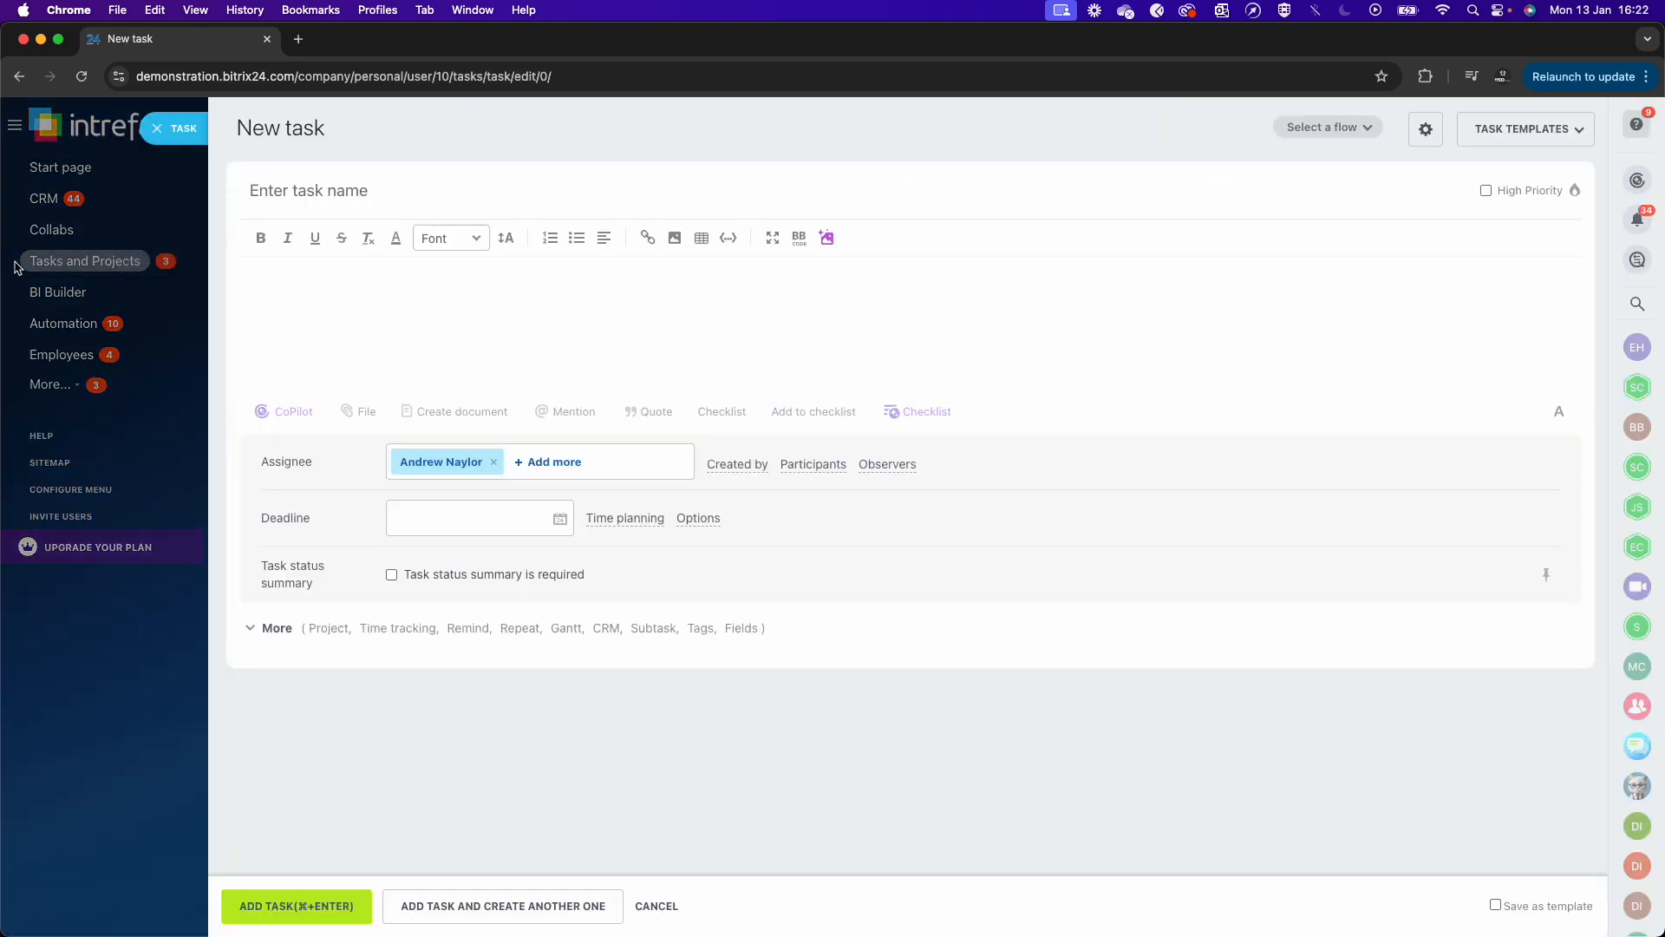
pyautogui.click(1317, 130)
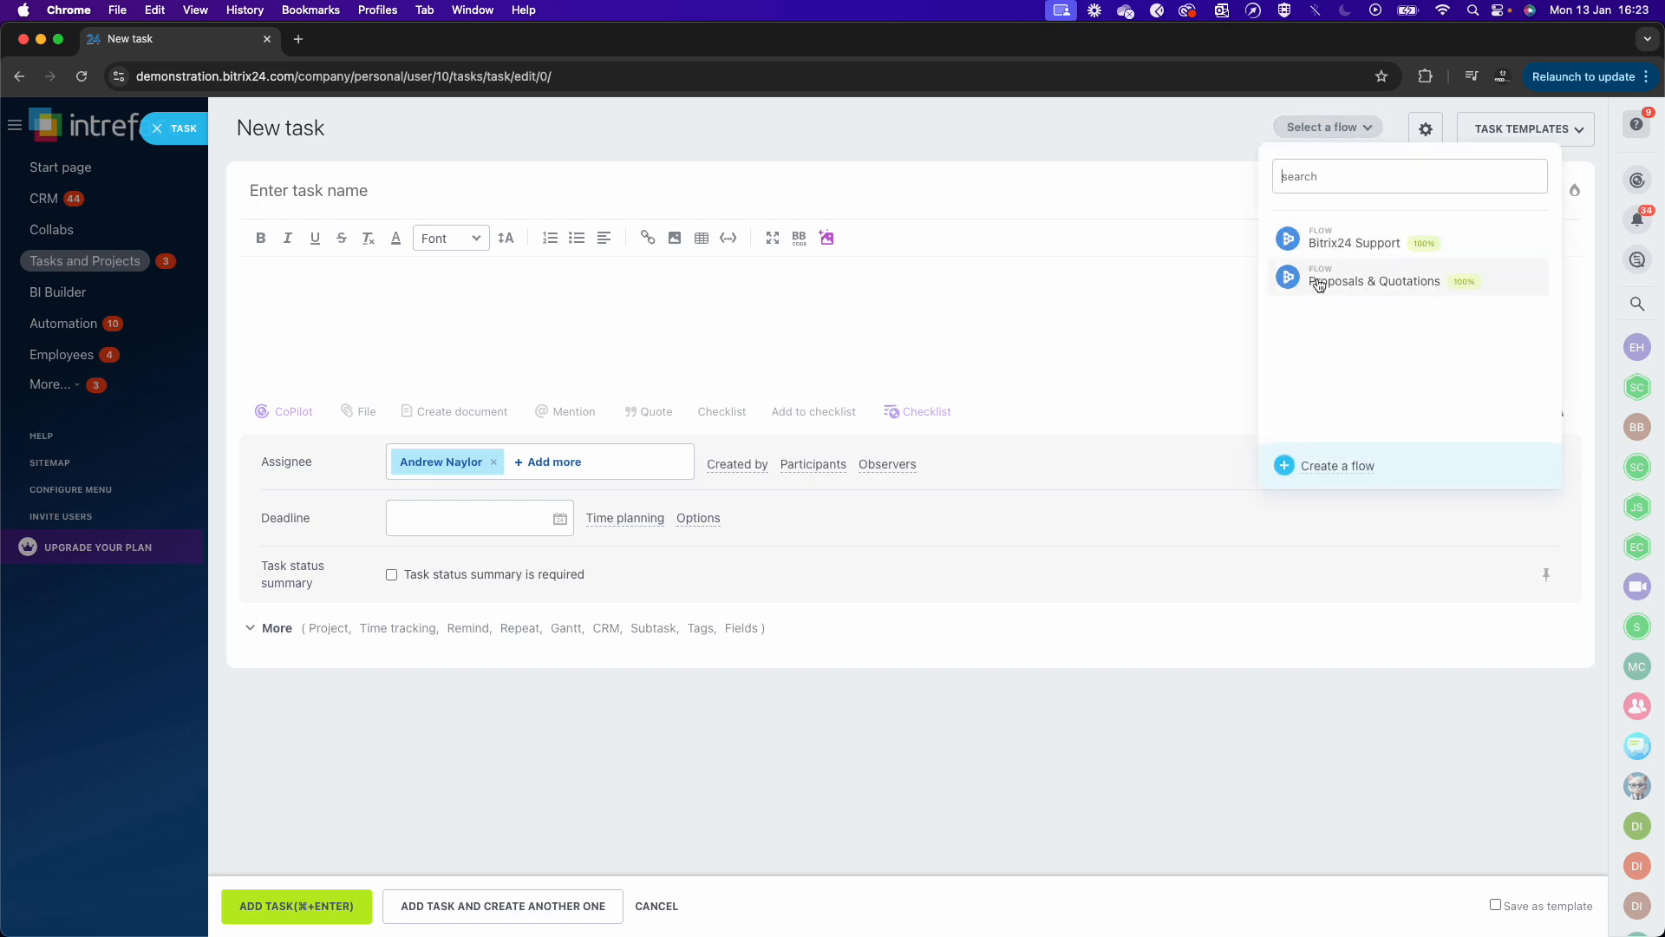
pyautogui.click(1347, 282)
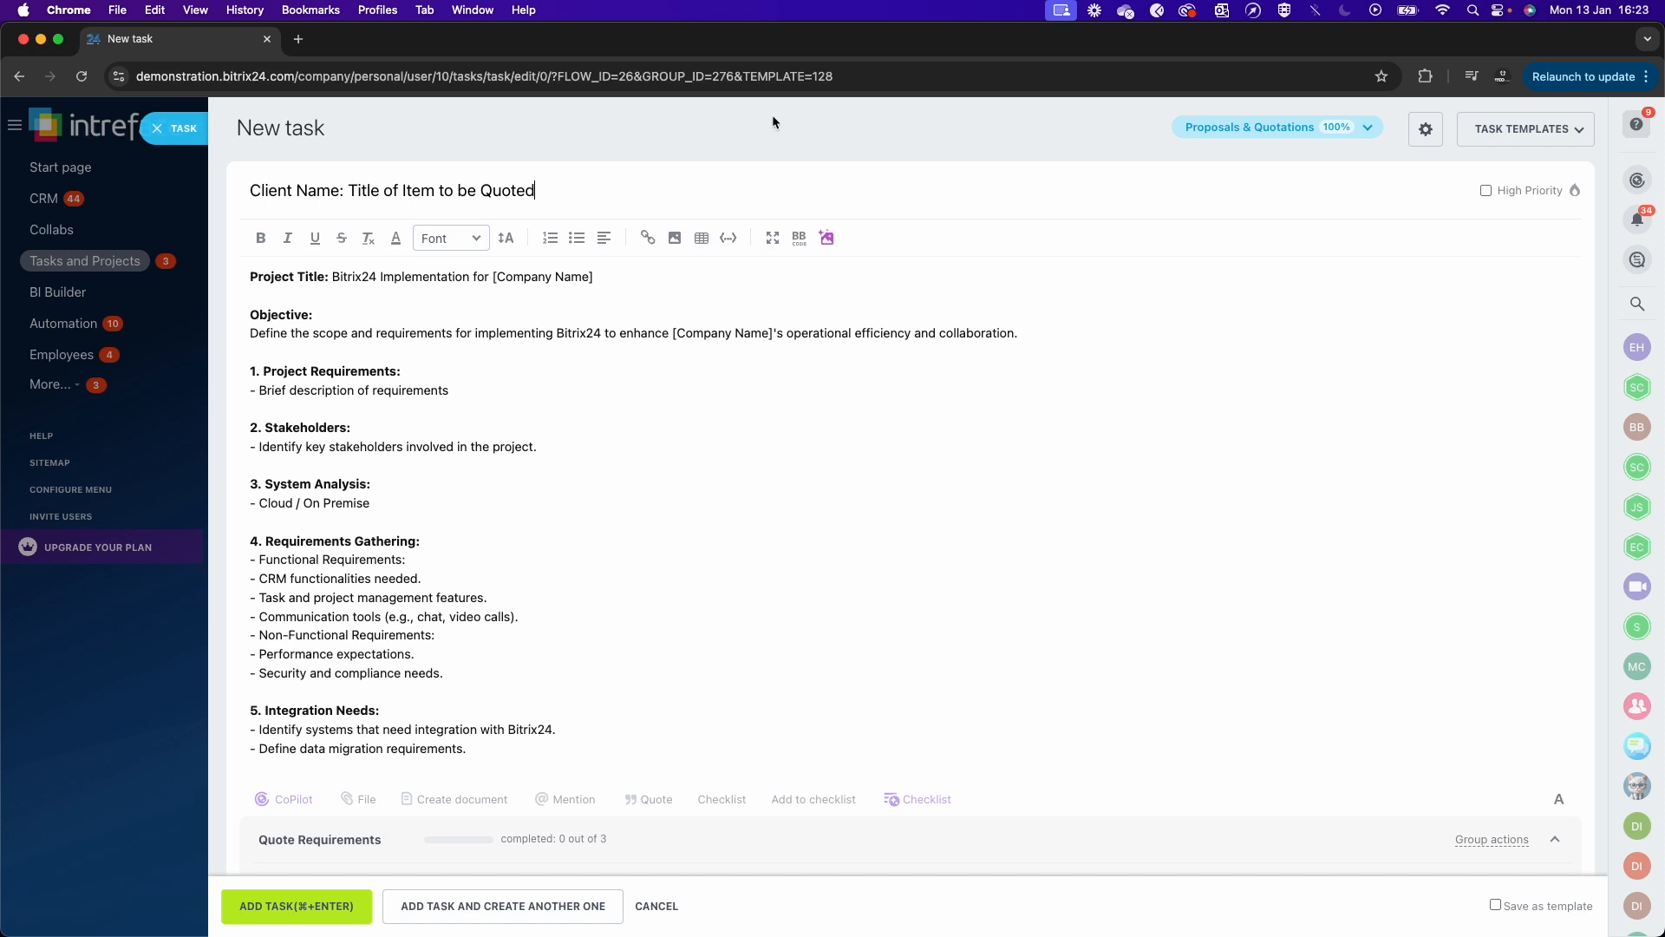
# - Replace the placeholders in the task name so it reads "Intreface Limited: Integration with Facebook"
pyautogui.moveTo(340, 190); pyautogui.dragTo(228, 193)
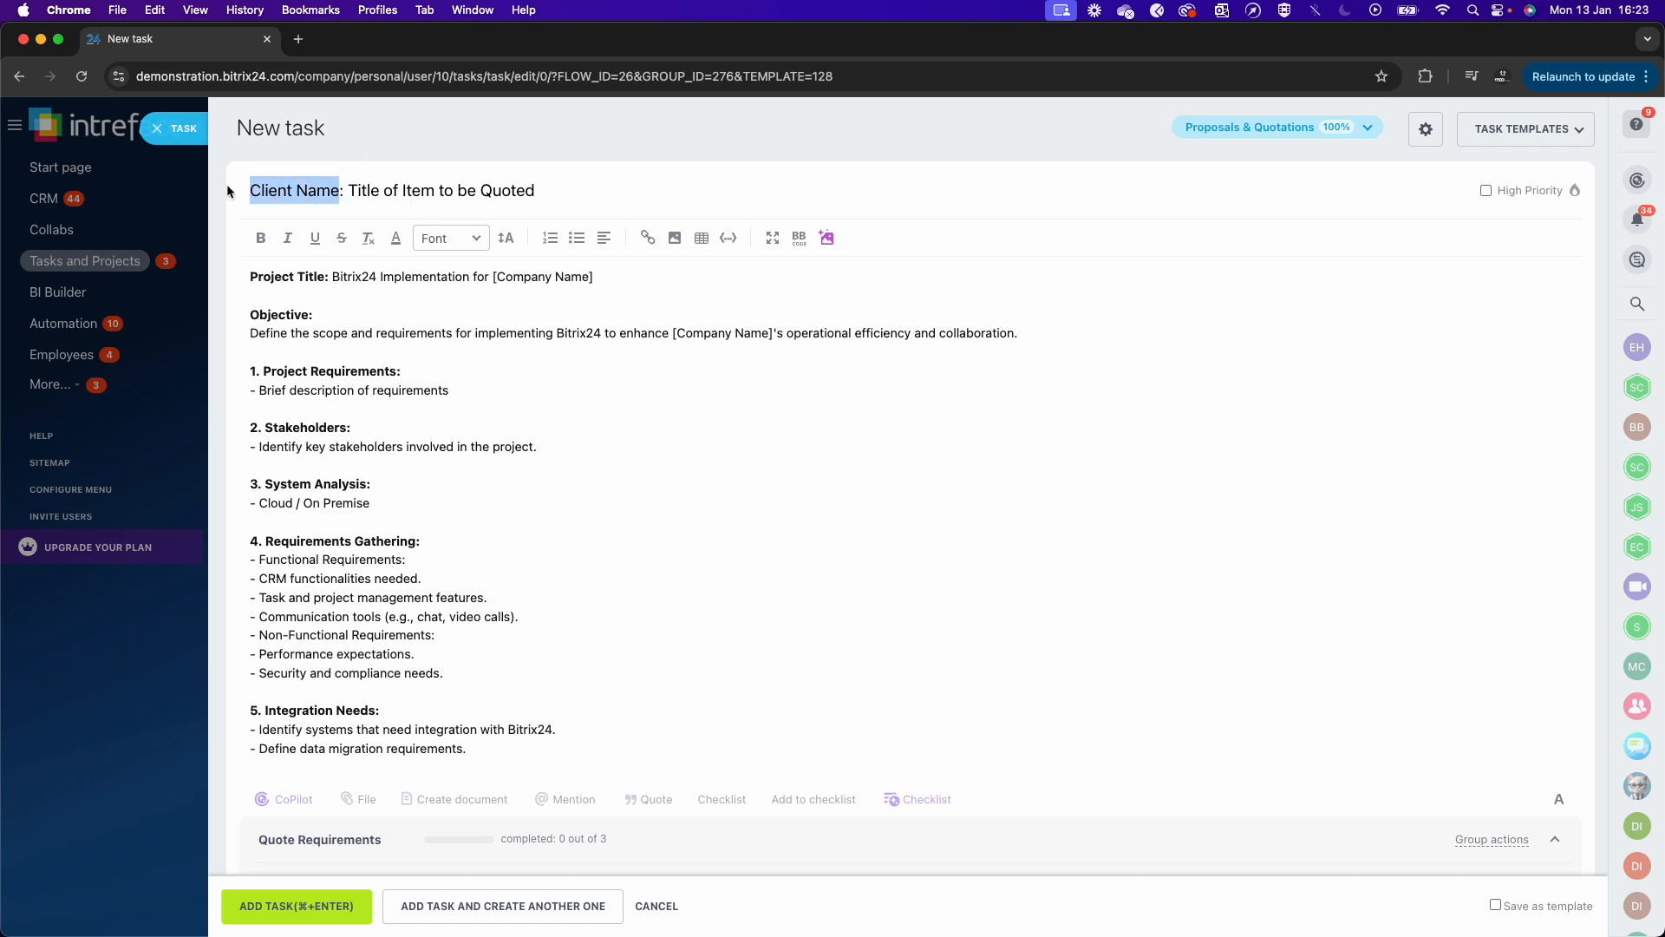
pyautogui.write('Intreface')
pyautogui.write(' Limited')
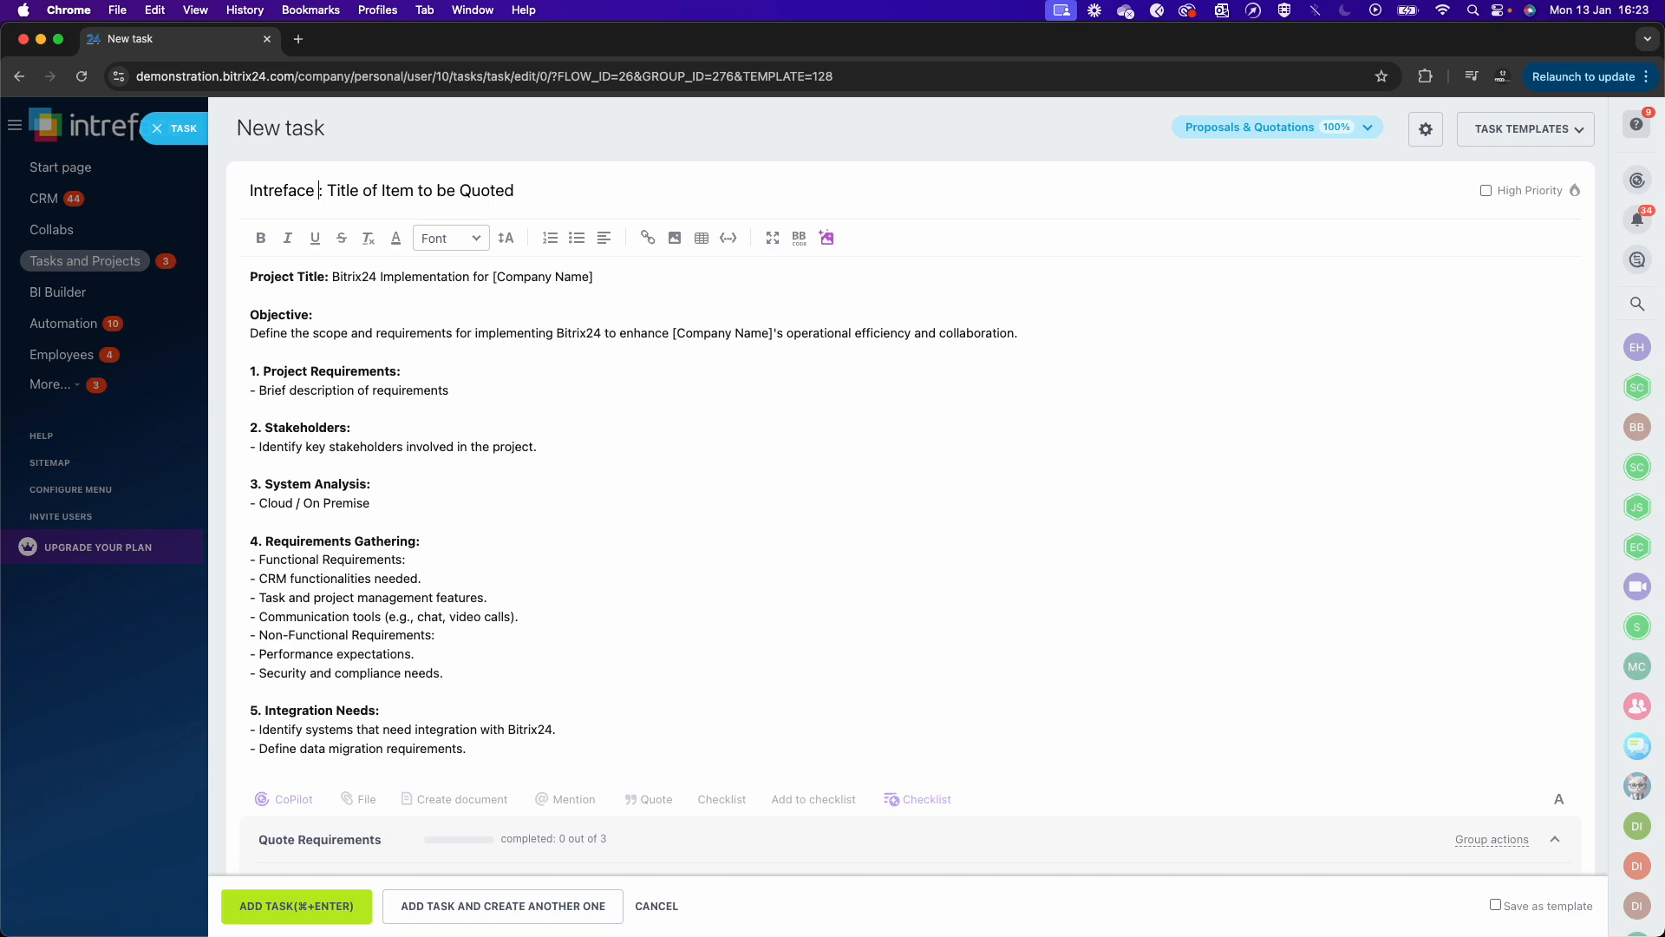
pyautogui.moveTo(564, 193); pyautogui.dragTo(382, 193)
pyautogui.write('Integratio')
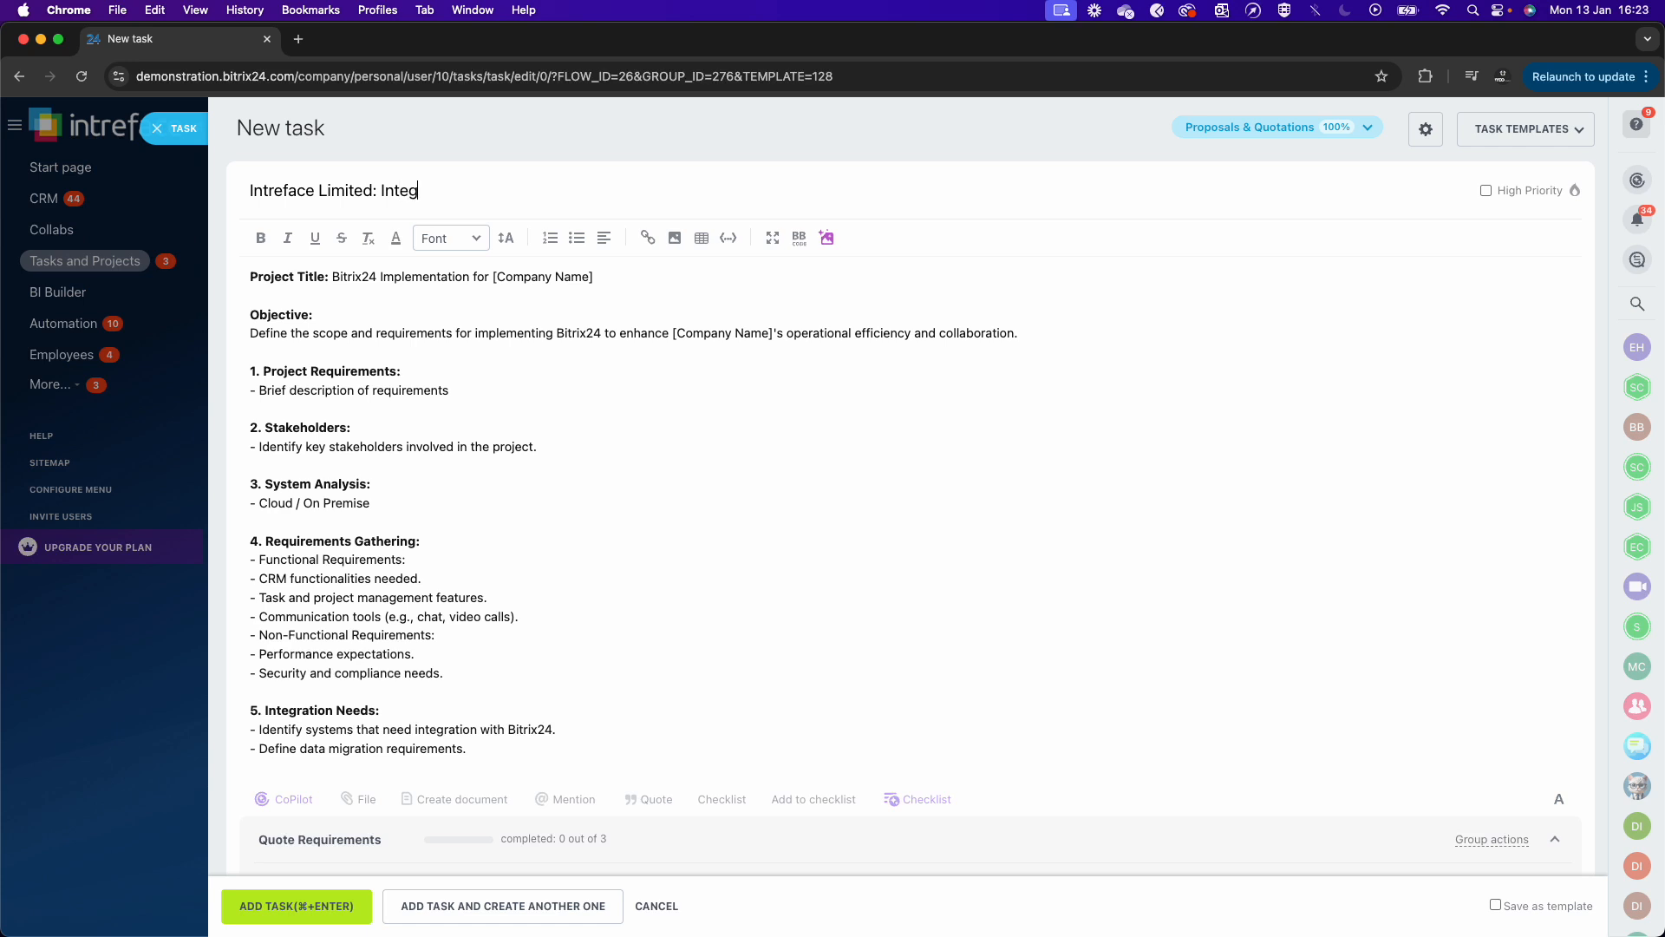
pyautogui.press('BackSpace')
pyautogui.write('n with Faven')
pyautogui.press('BackSpace')
pyautogui.press('BackSpace')
pyautogui.press('BackSpace')
pyautogui.write('cebook')
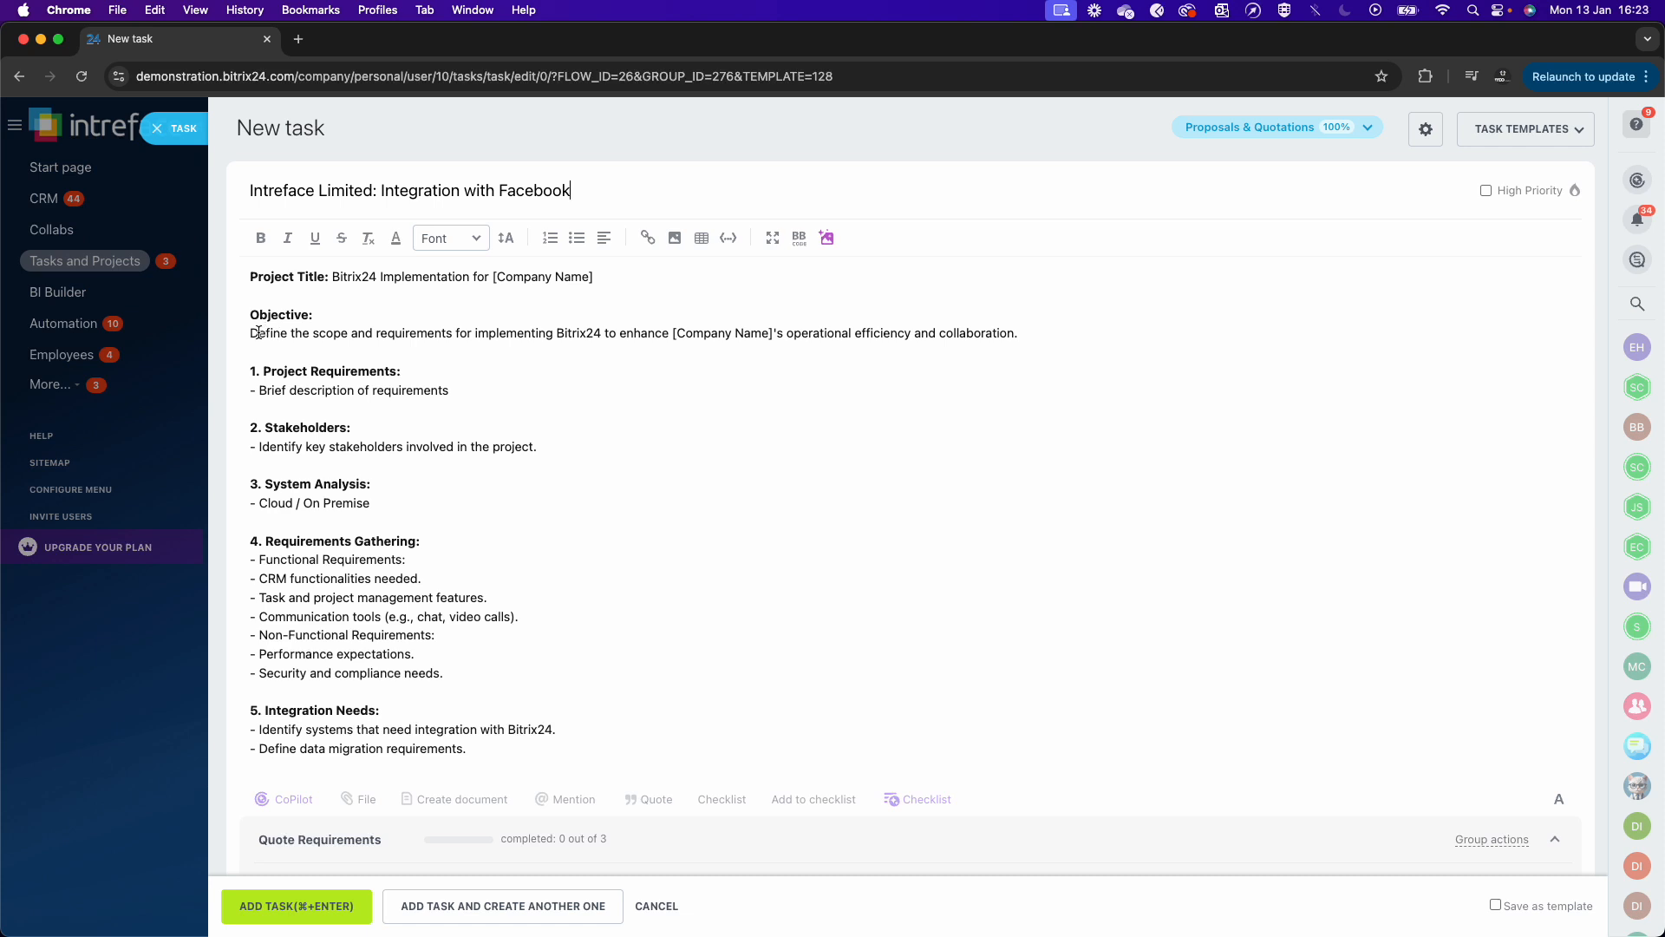
# - Set the project title in the task description to "Integration with Facebook", keeping a blank line before Objective
pyautogui.moveTo(617, 286); pyautogui.dragTo(333, 285)
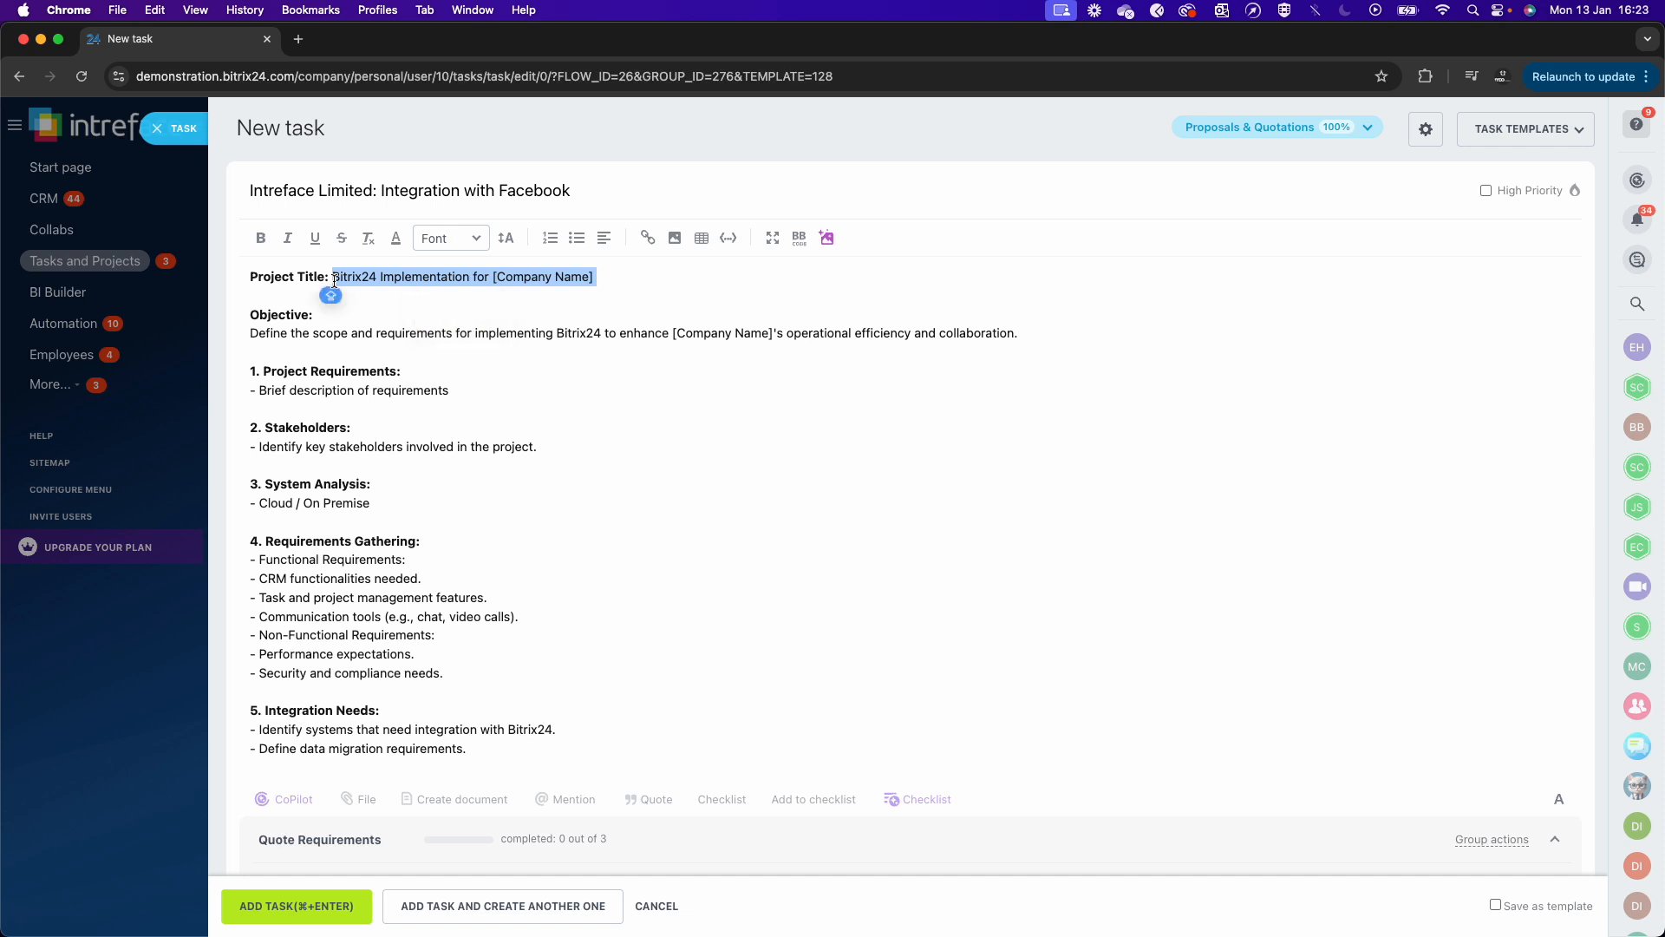
pyautogui.write('Integratio')
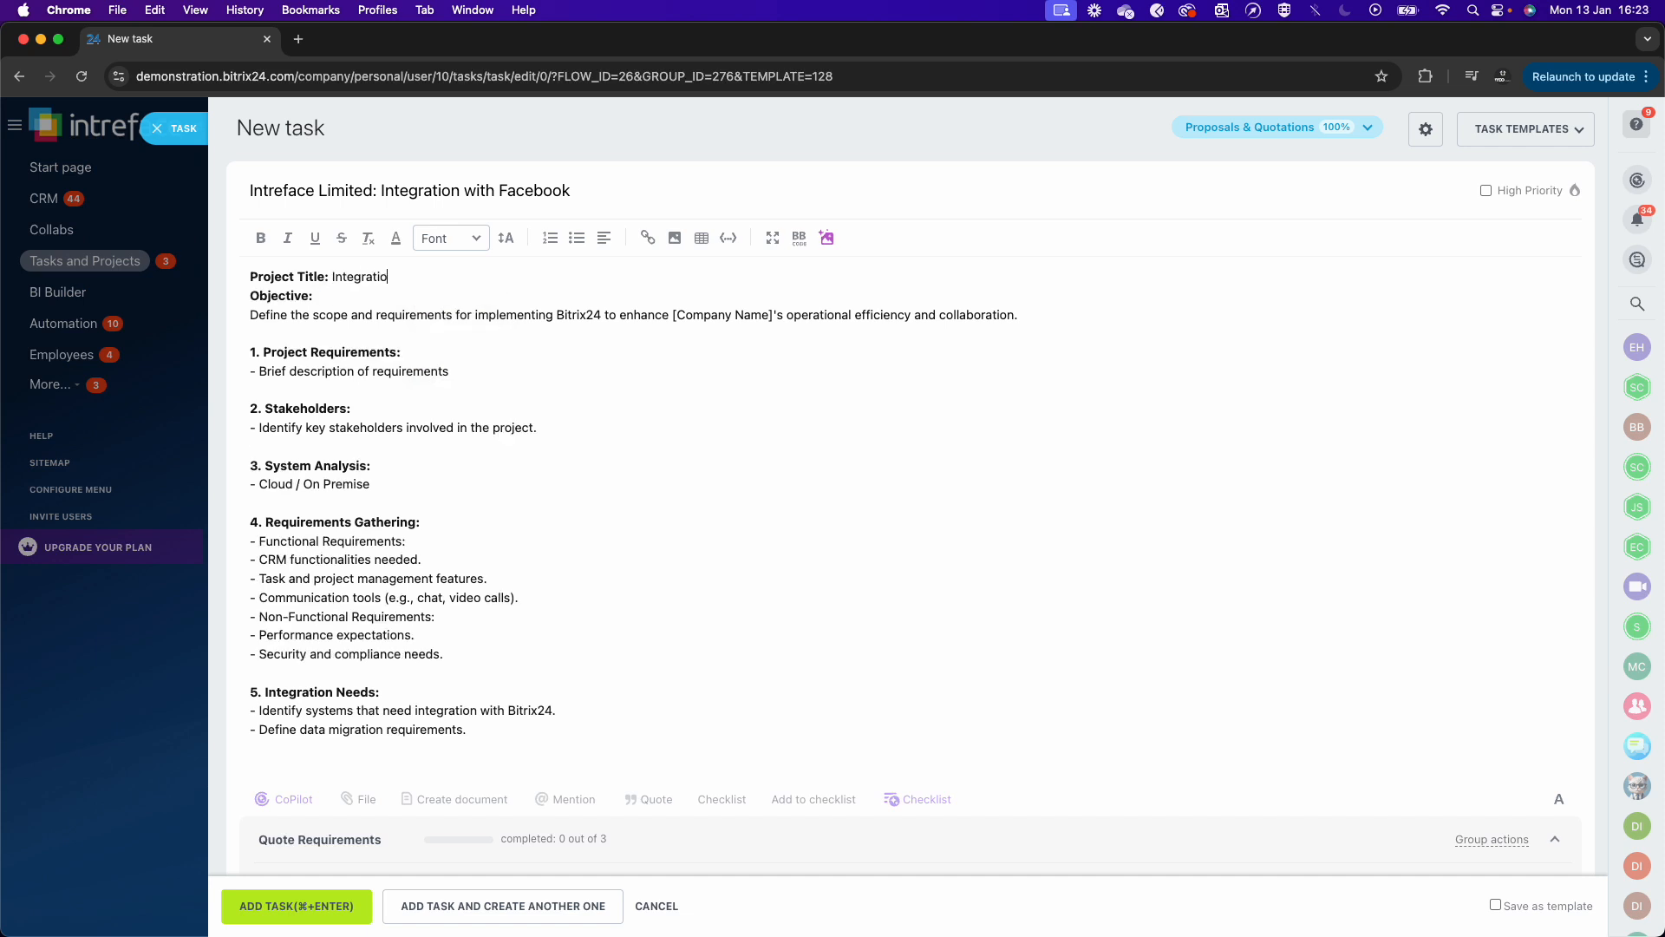
pyautogui.write('n with Facebook')
pyautogui.press('Return')
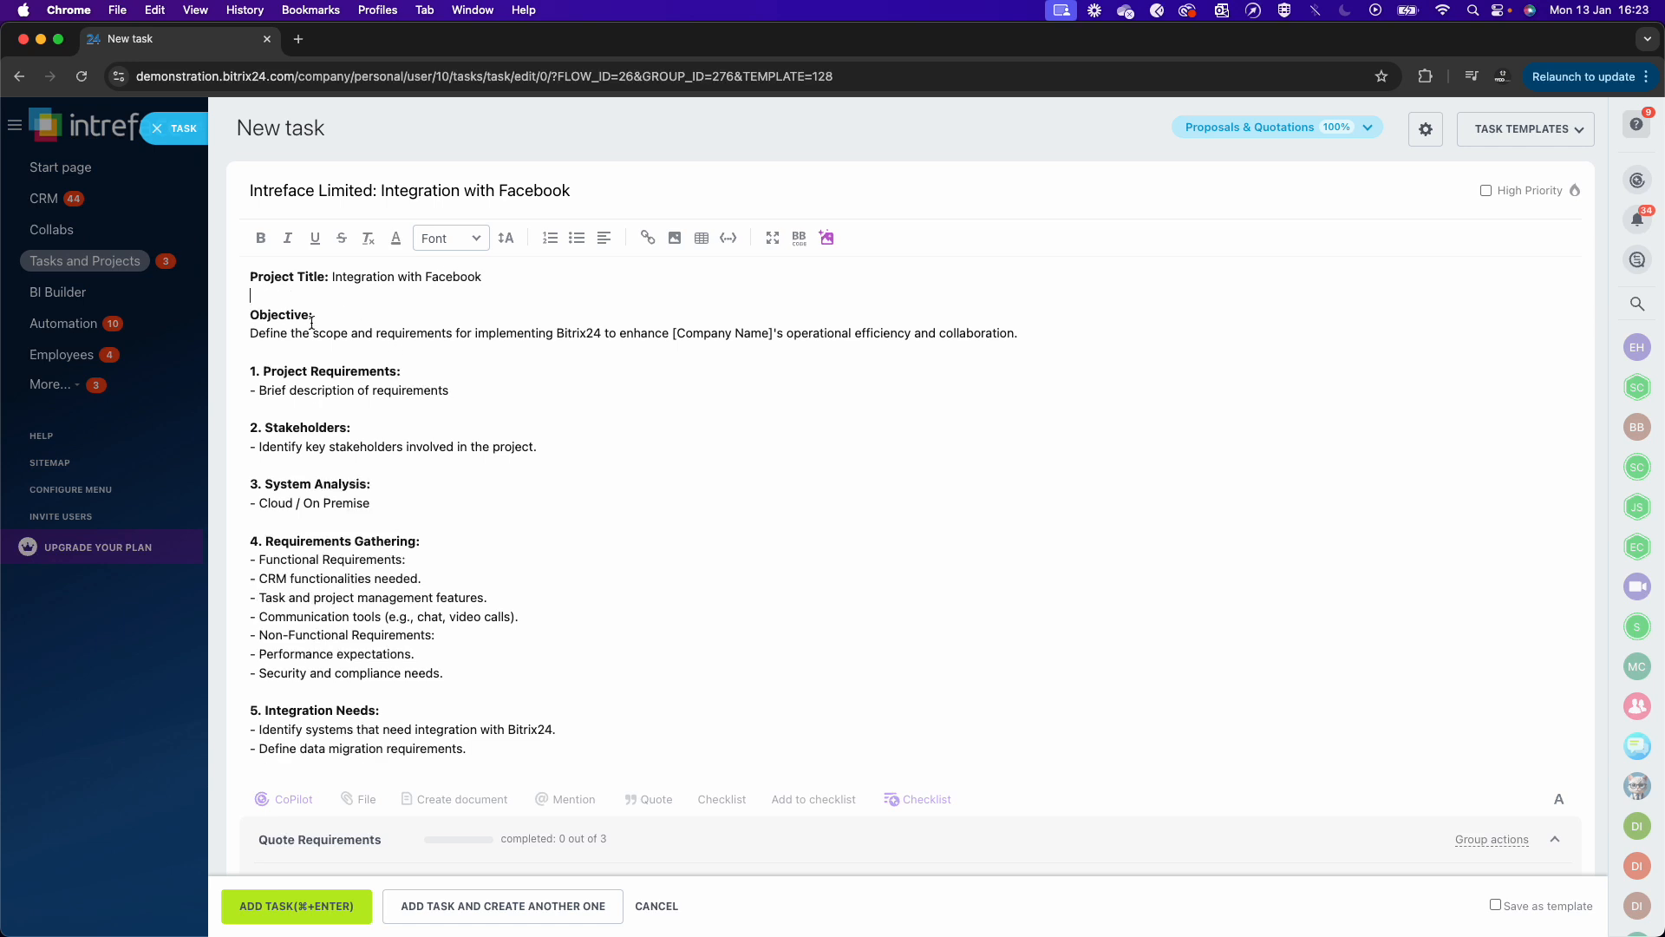
# - Link the company Colt Technology as the task's CRM item in the additional fields and create the task
pyautogui.scroll(-1, 393, 395)
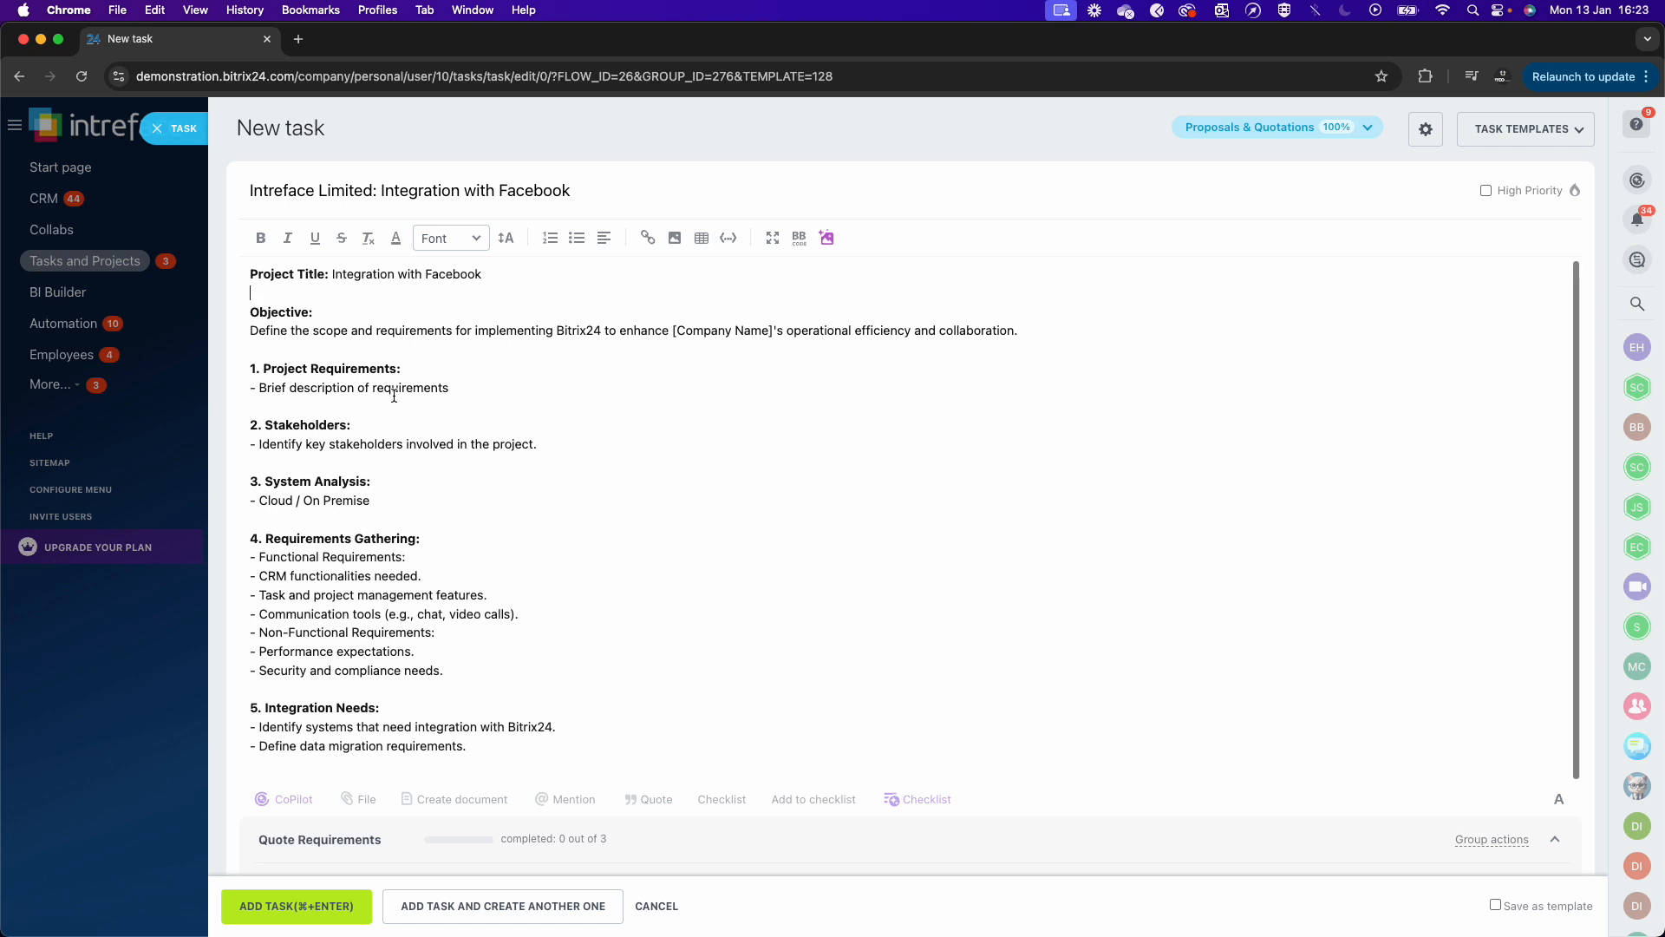
pyautogui.scroll(-3, 344, 445)
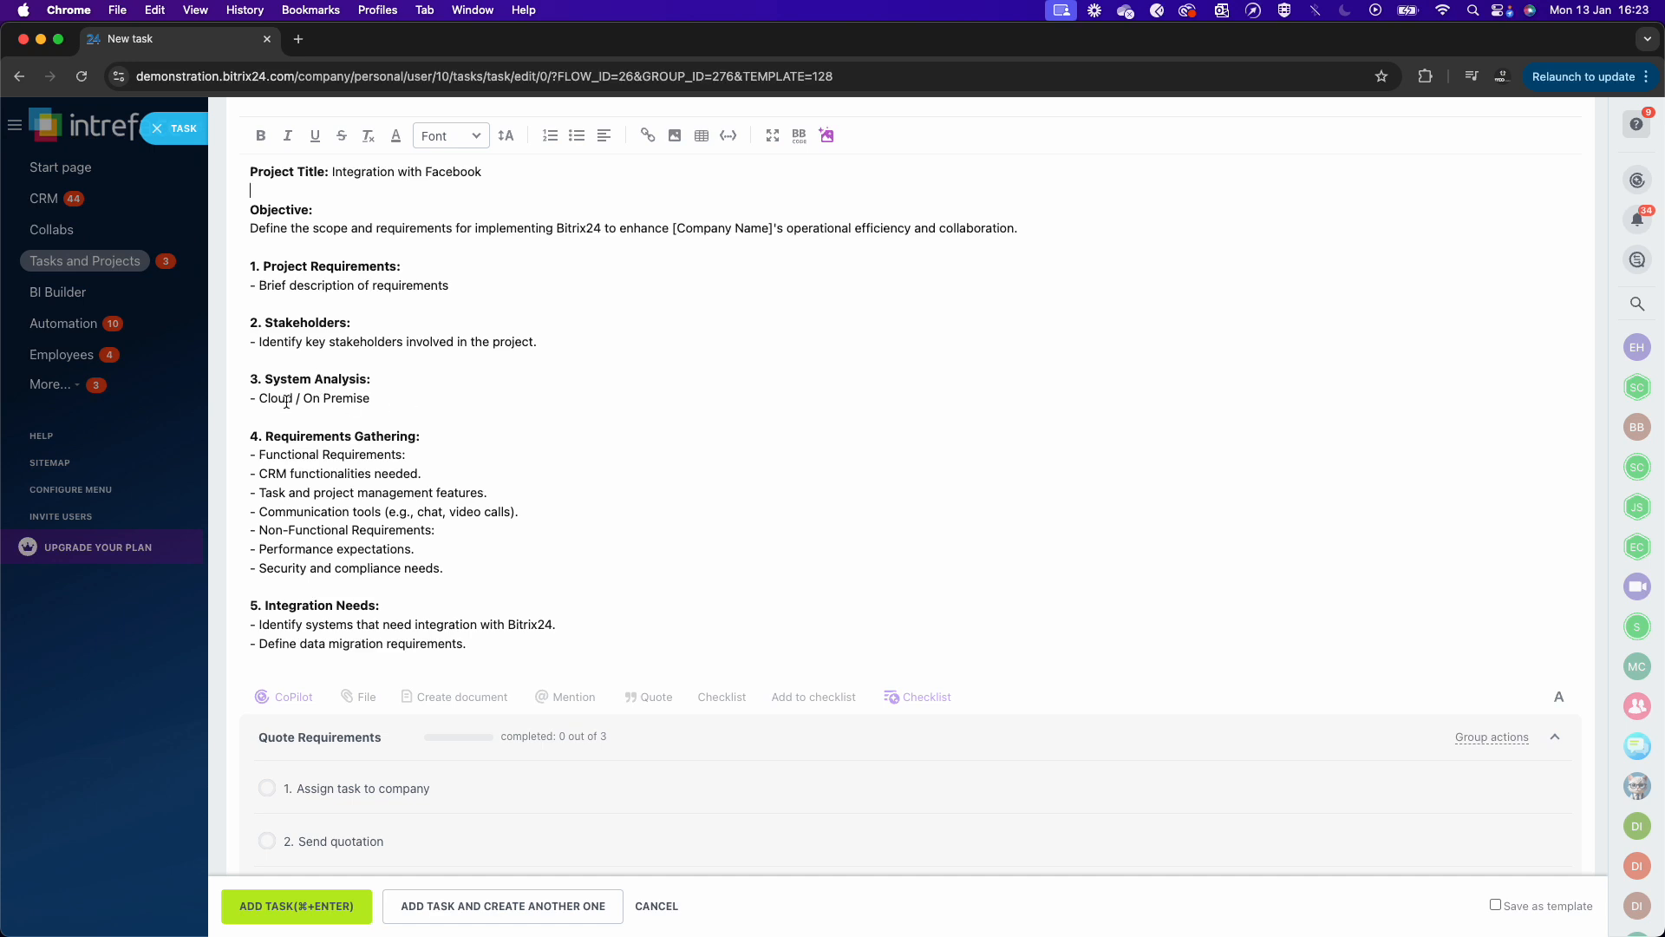
pyautogui.scroll(-1, 394, 403)
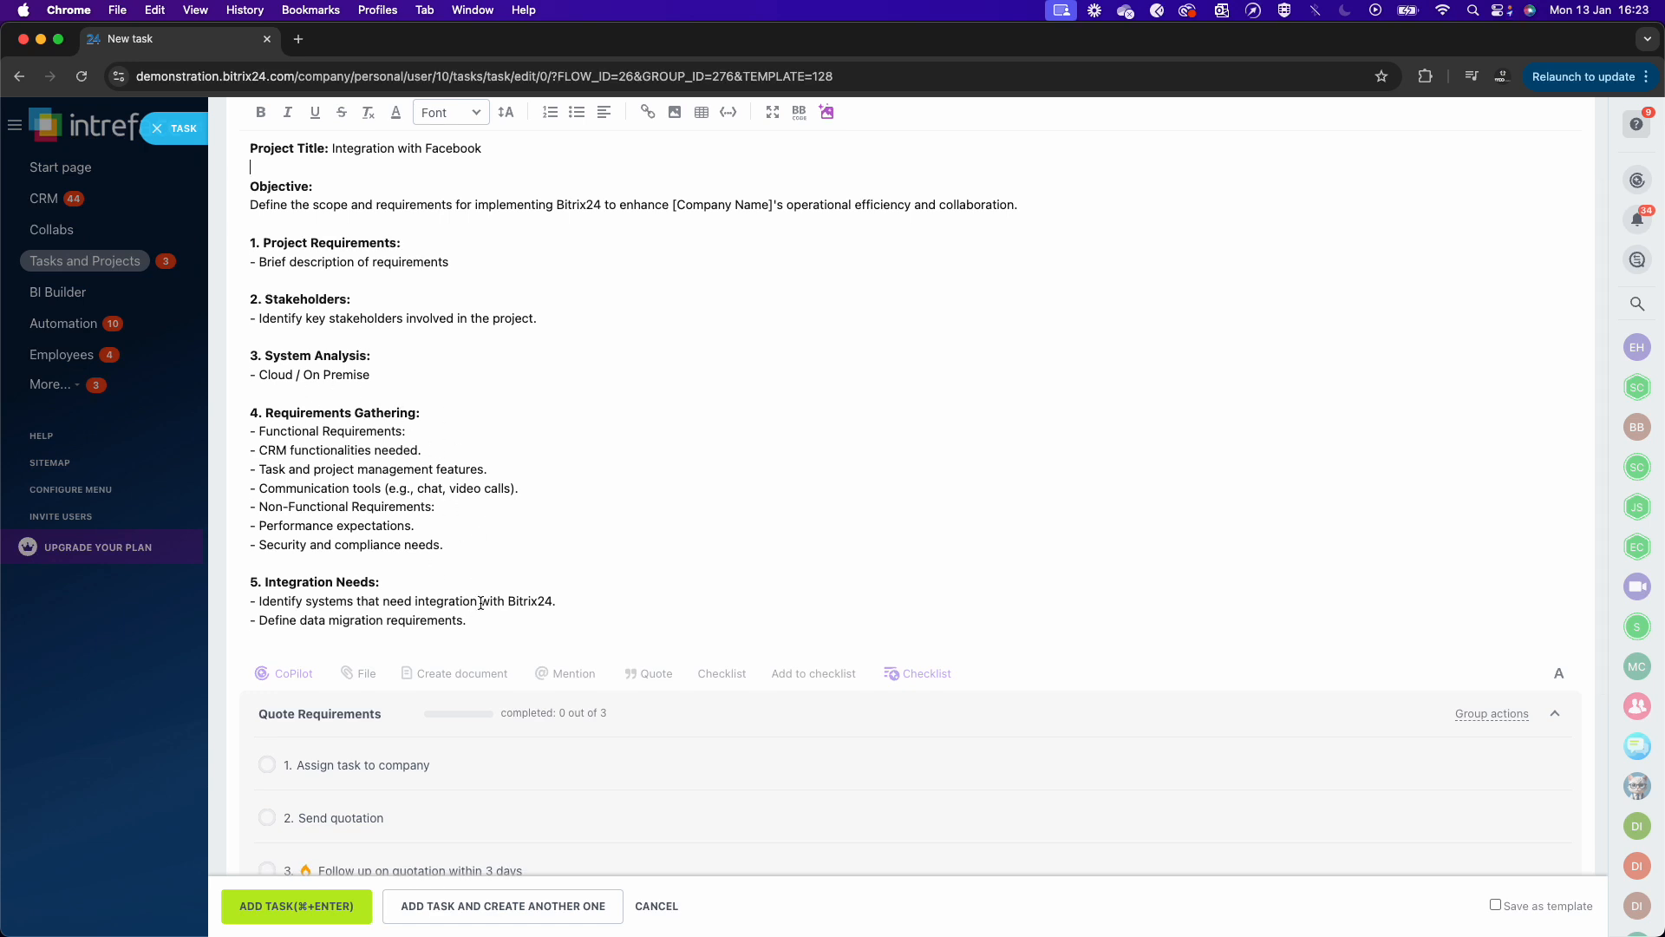
pyautogui.scroll(-10, 405, 607)
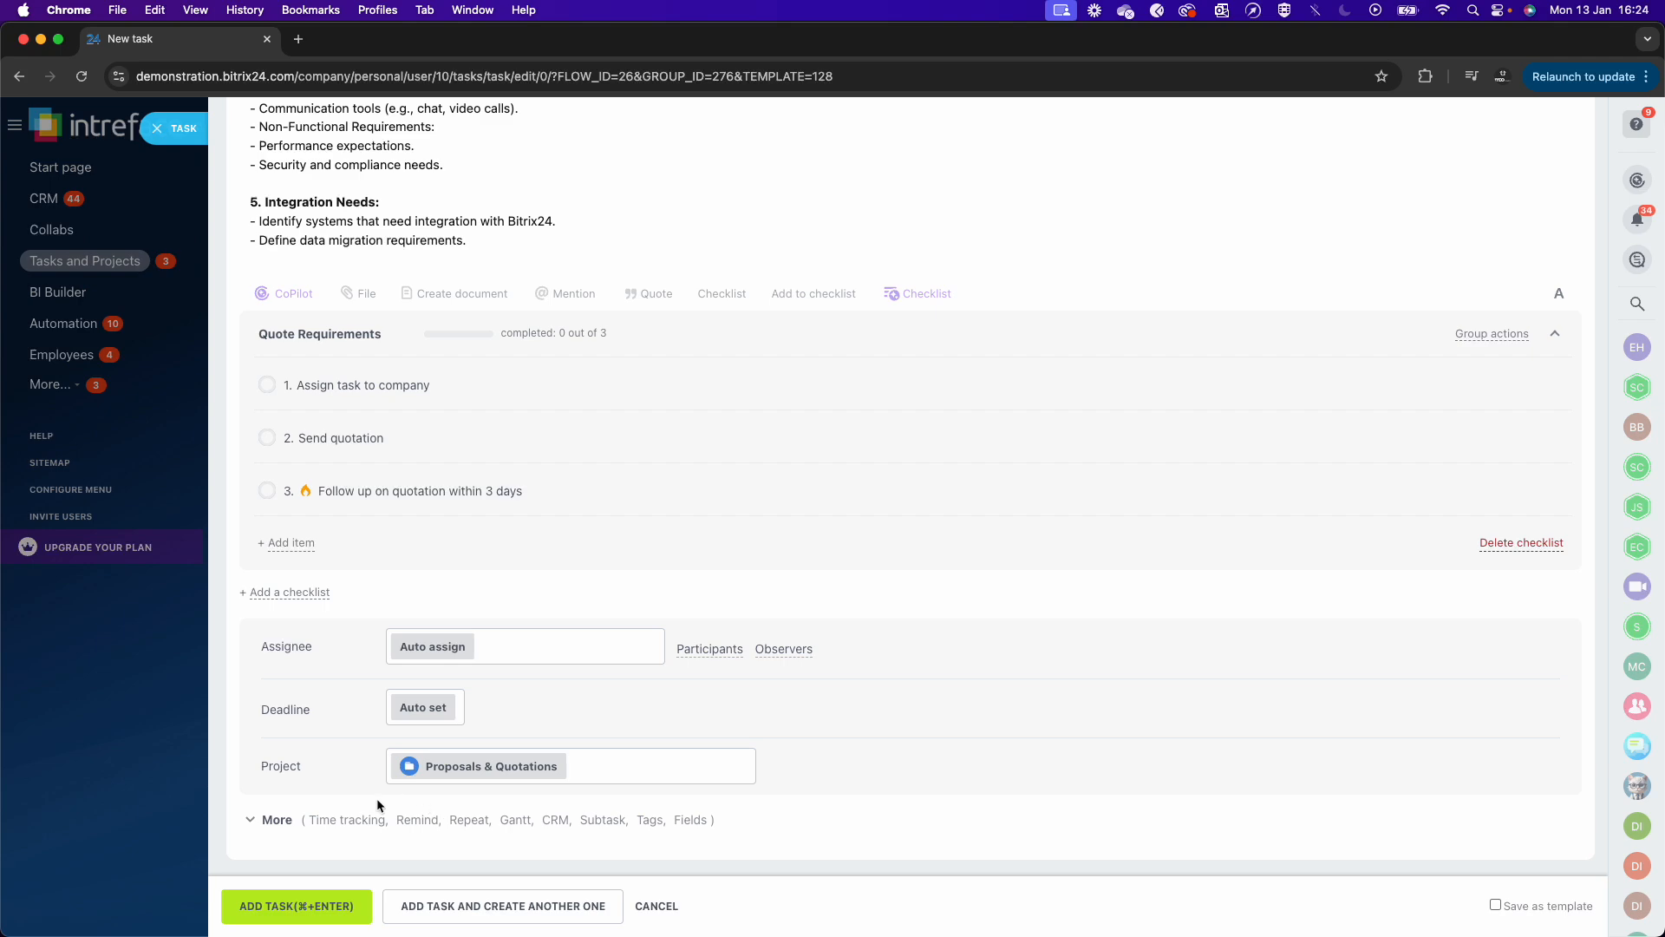
pyautogui.click(278, 821)
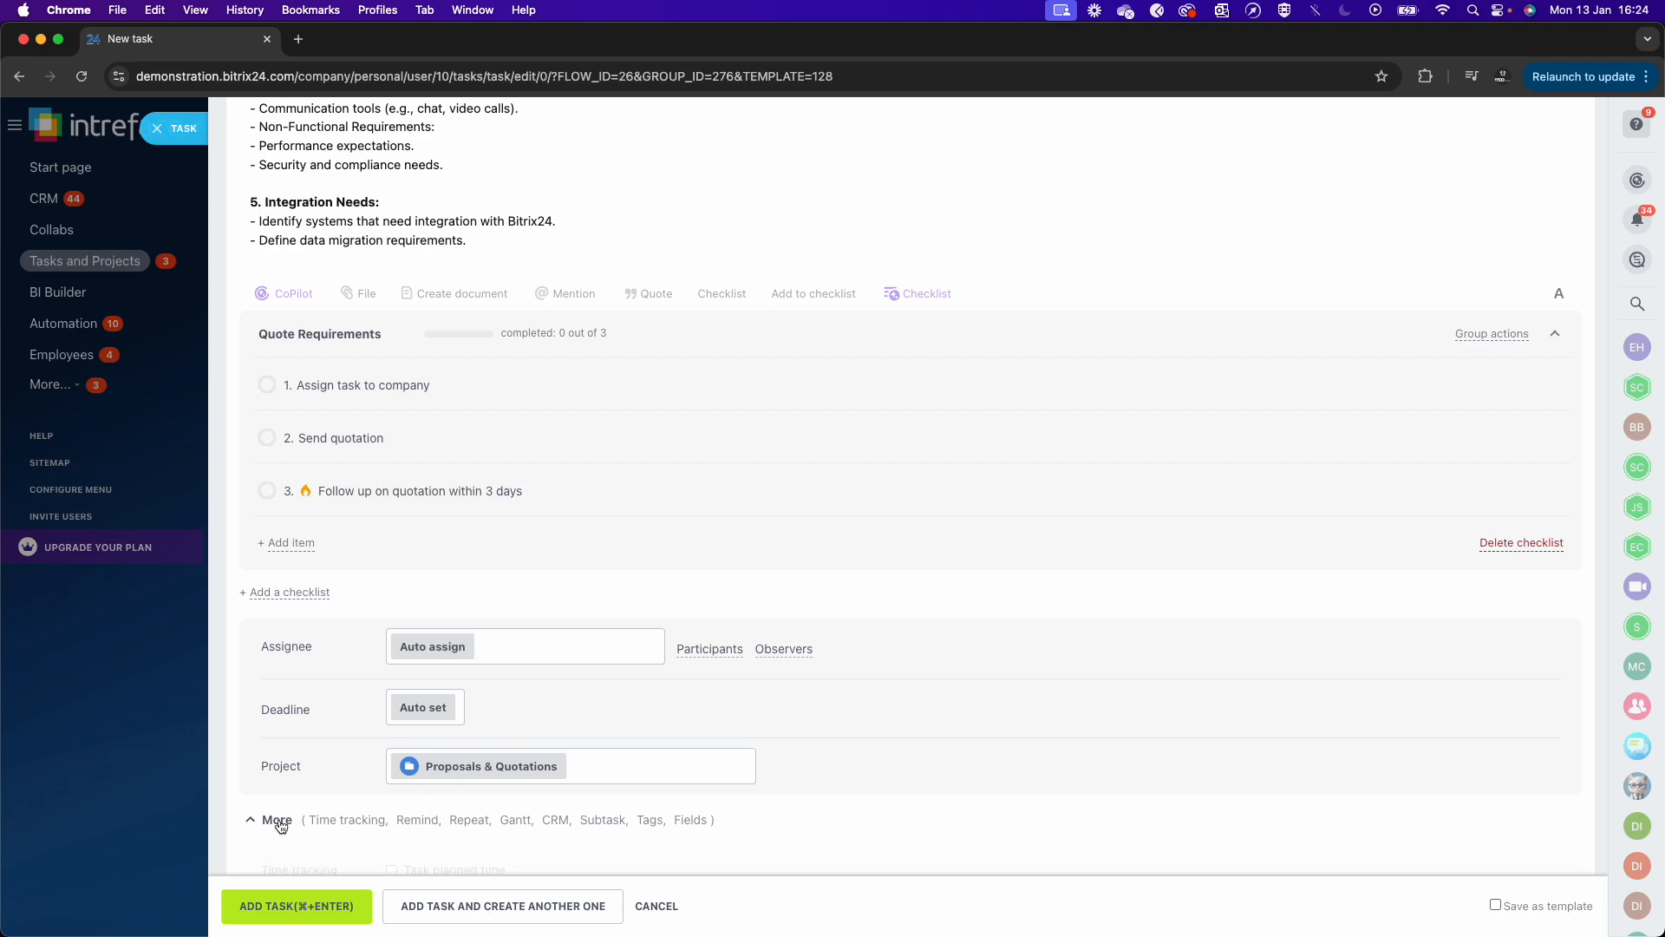
pyautogui.scroll(-5, 280, 825)
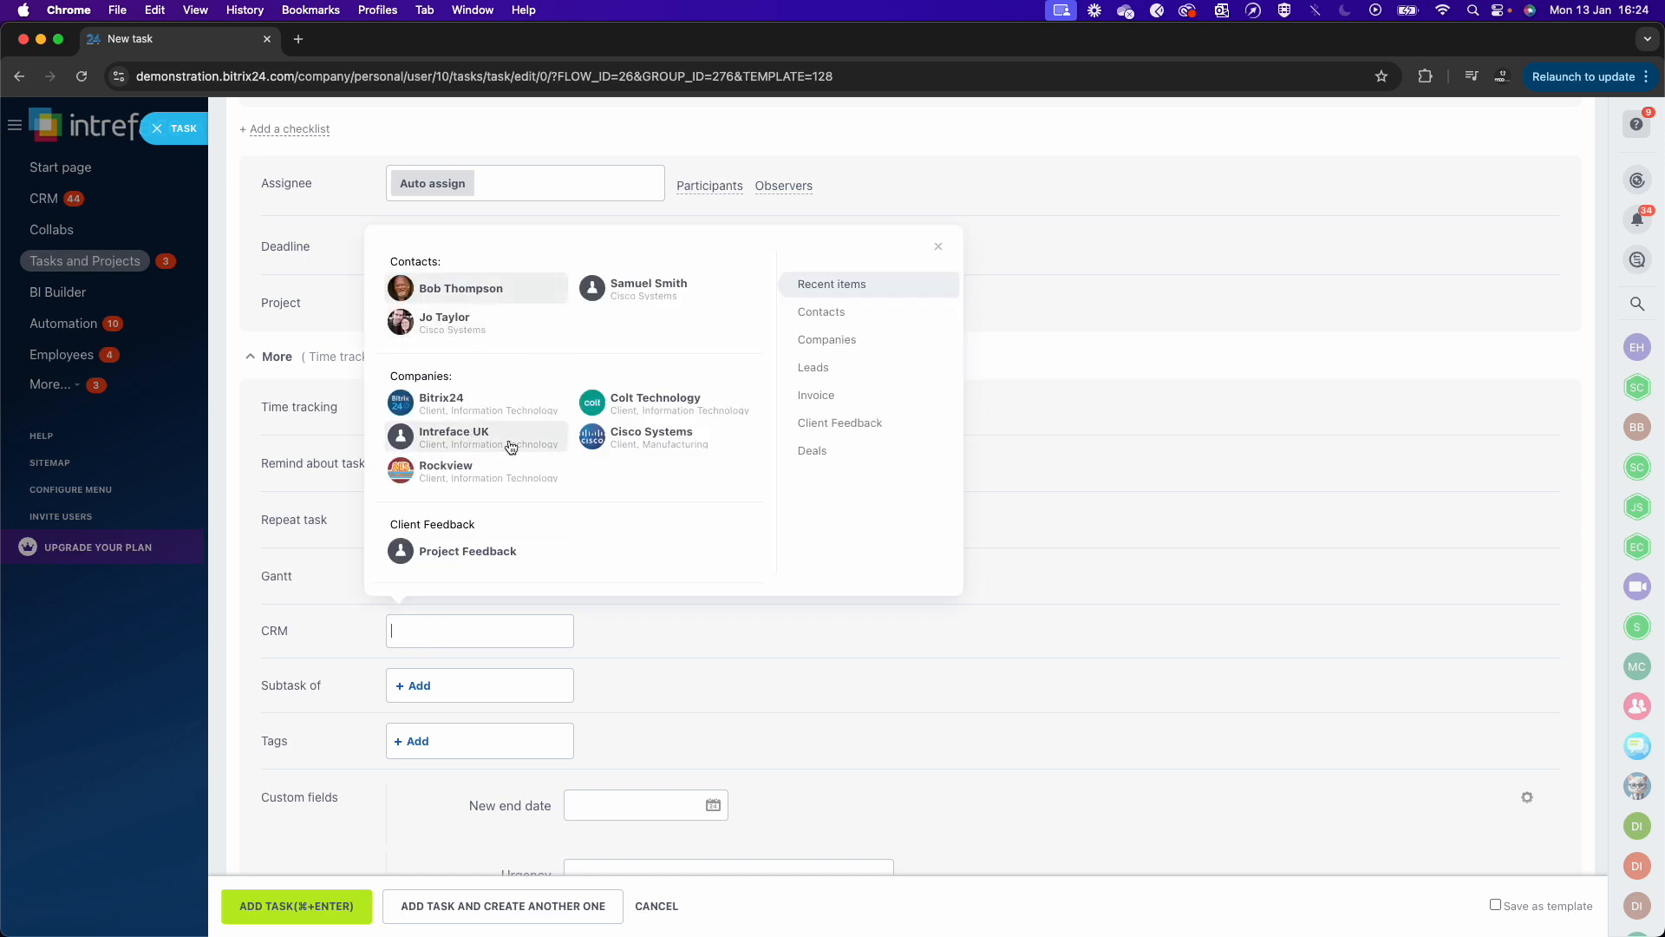
pyautogui.click(661, 405)
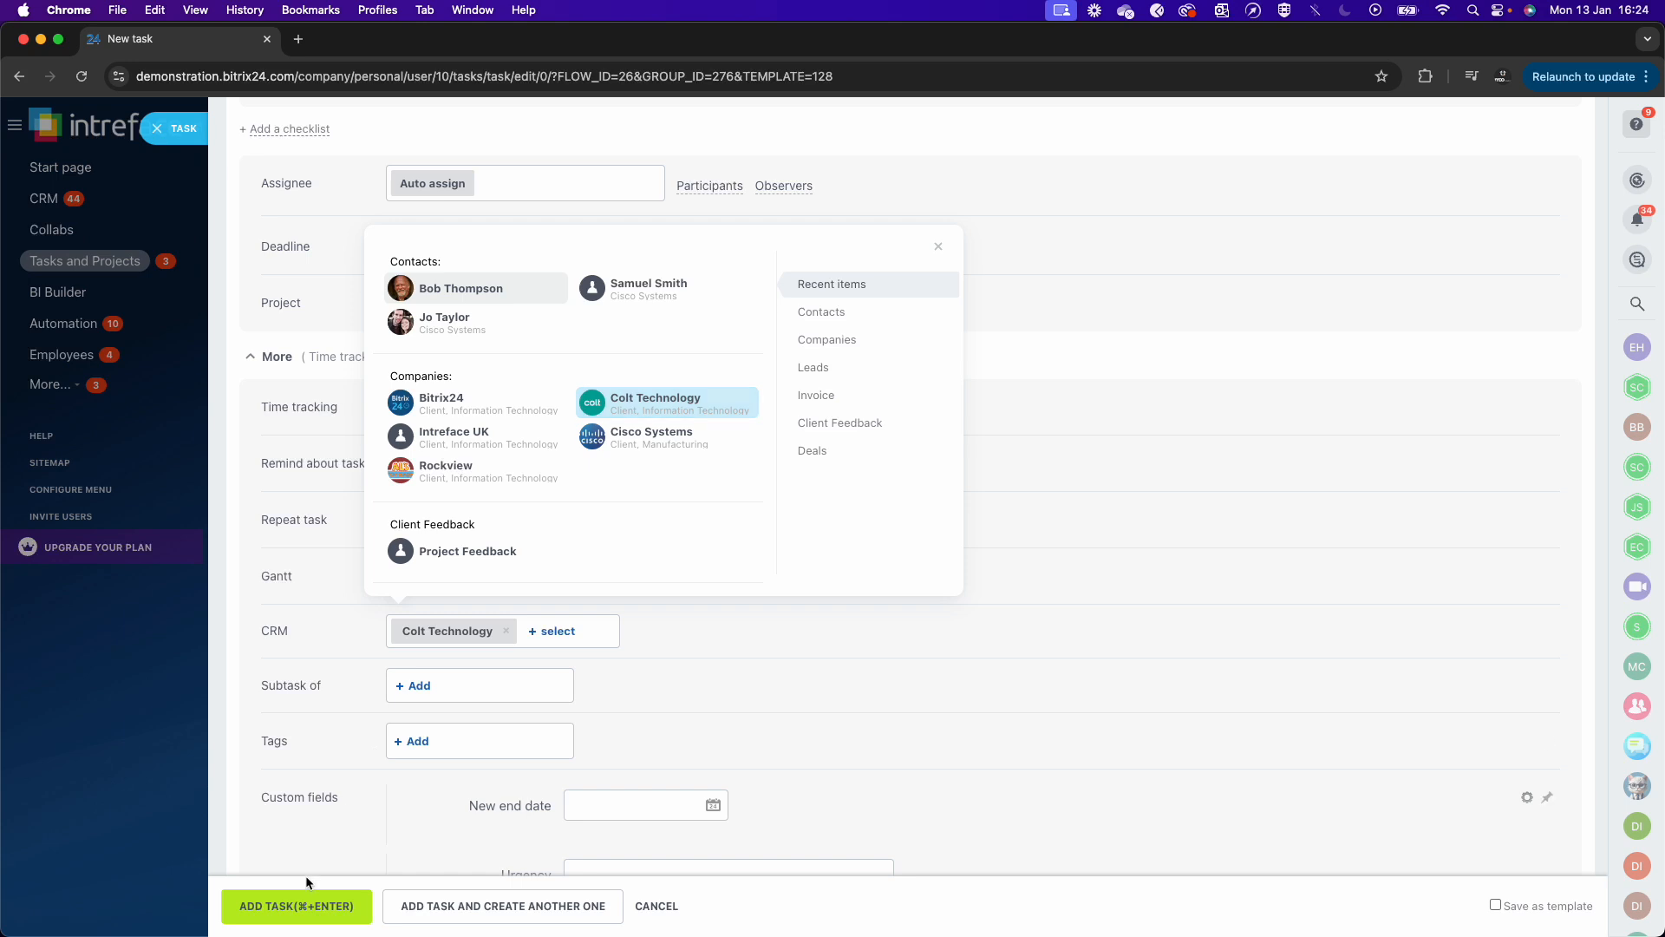
pyautogui.click(299, 906)
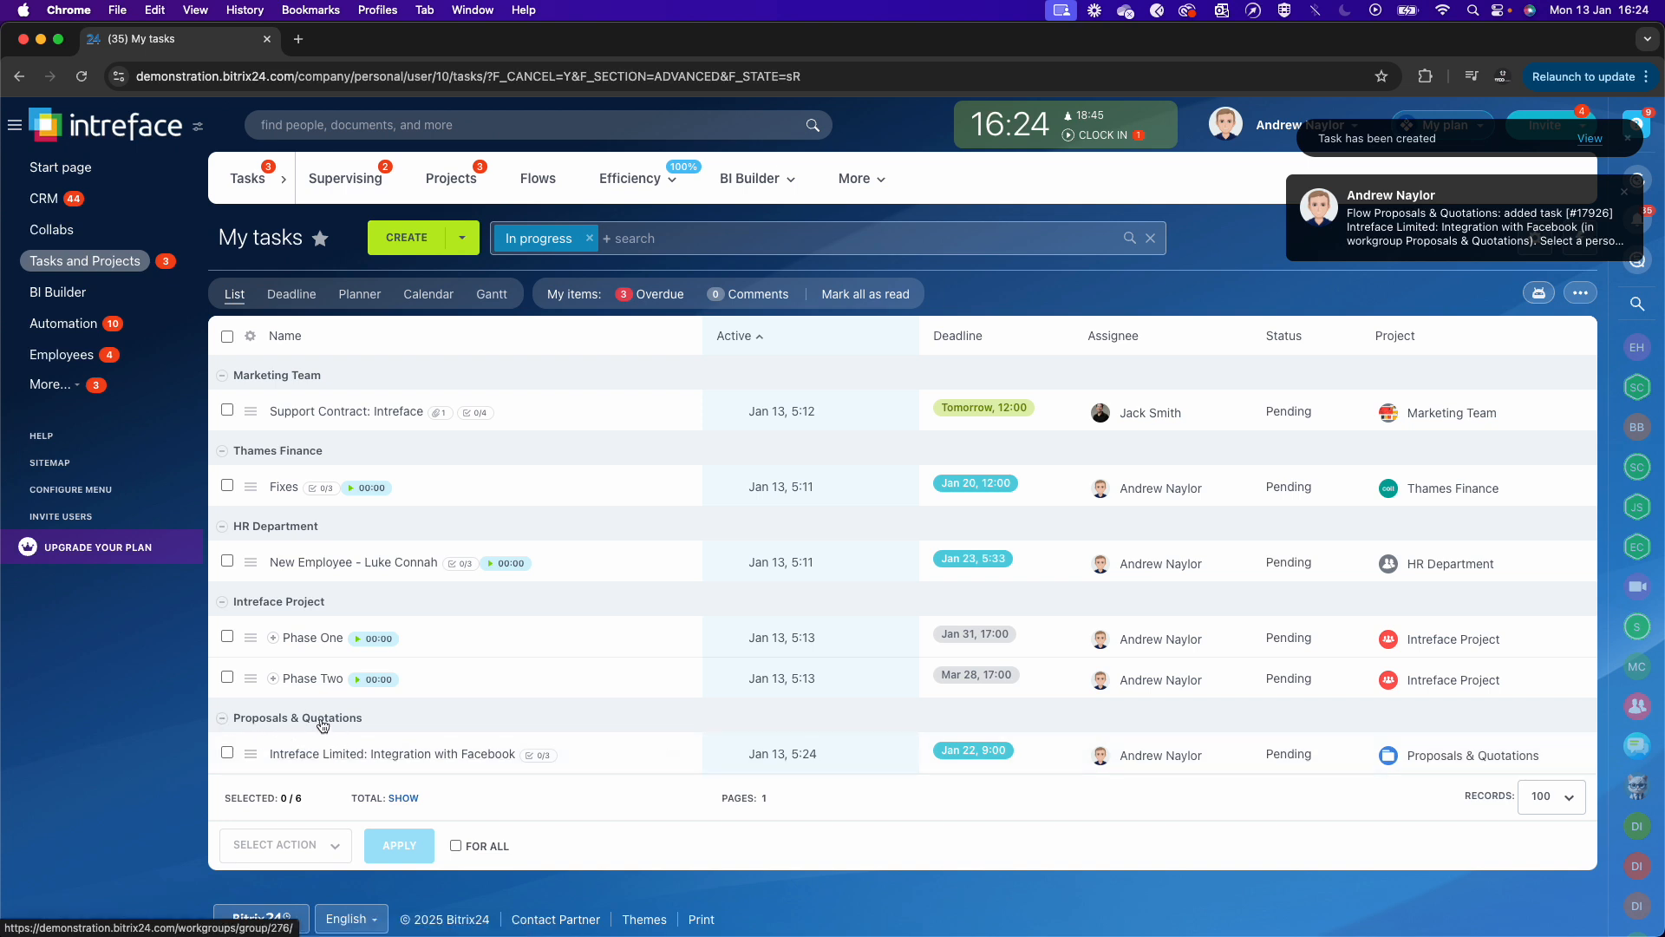
# - Open the new Integration with Facebook task, review its description, checklist, deadline and assignee, and close it
pyautogui.click(413, 751)
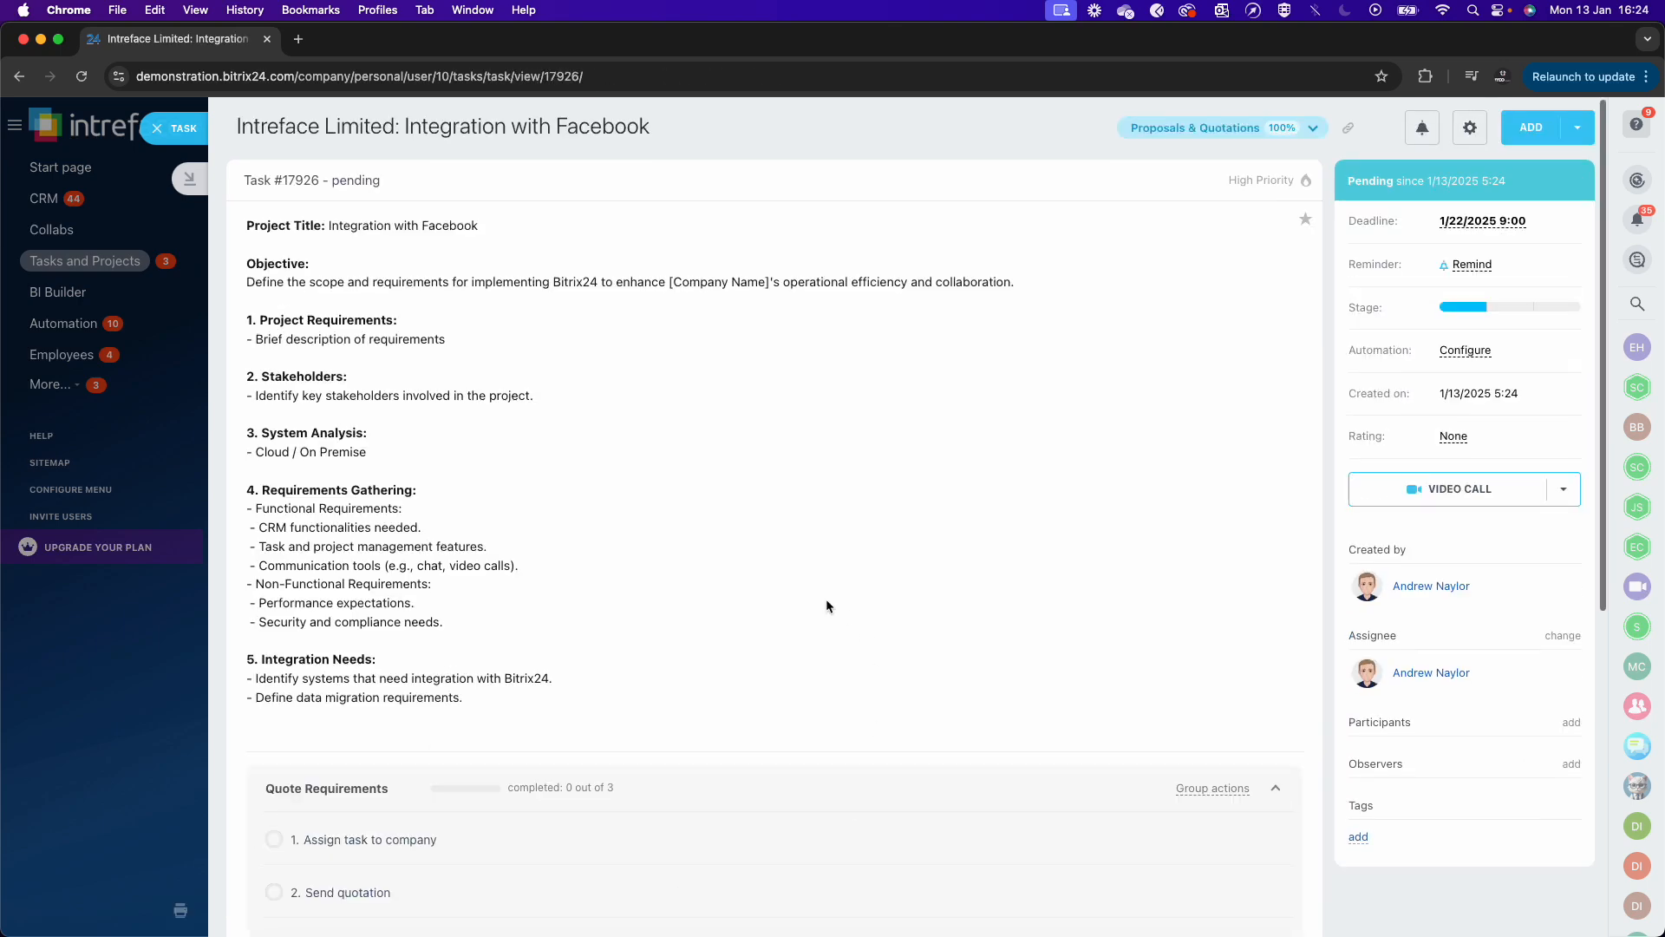
pyautogui.scroll(-8, 826, 598)
pyautogui.scroll(8, 825, 598)
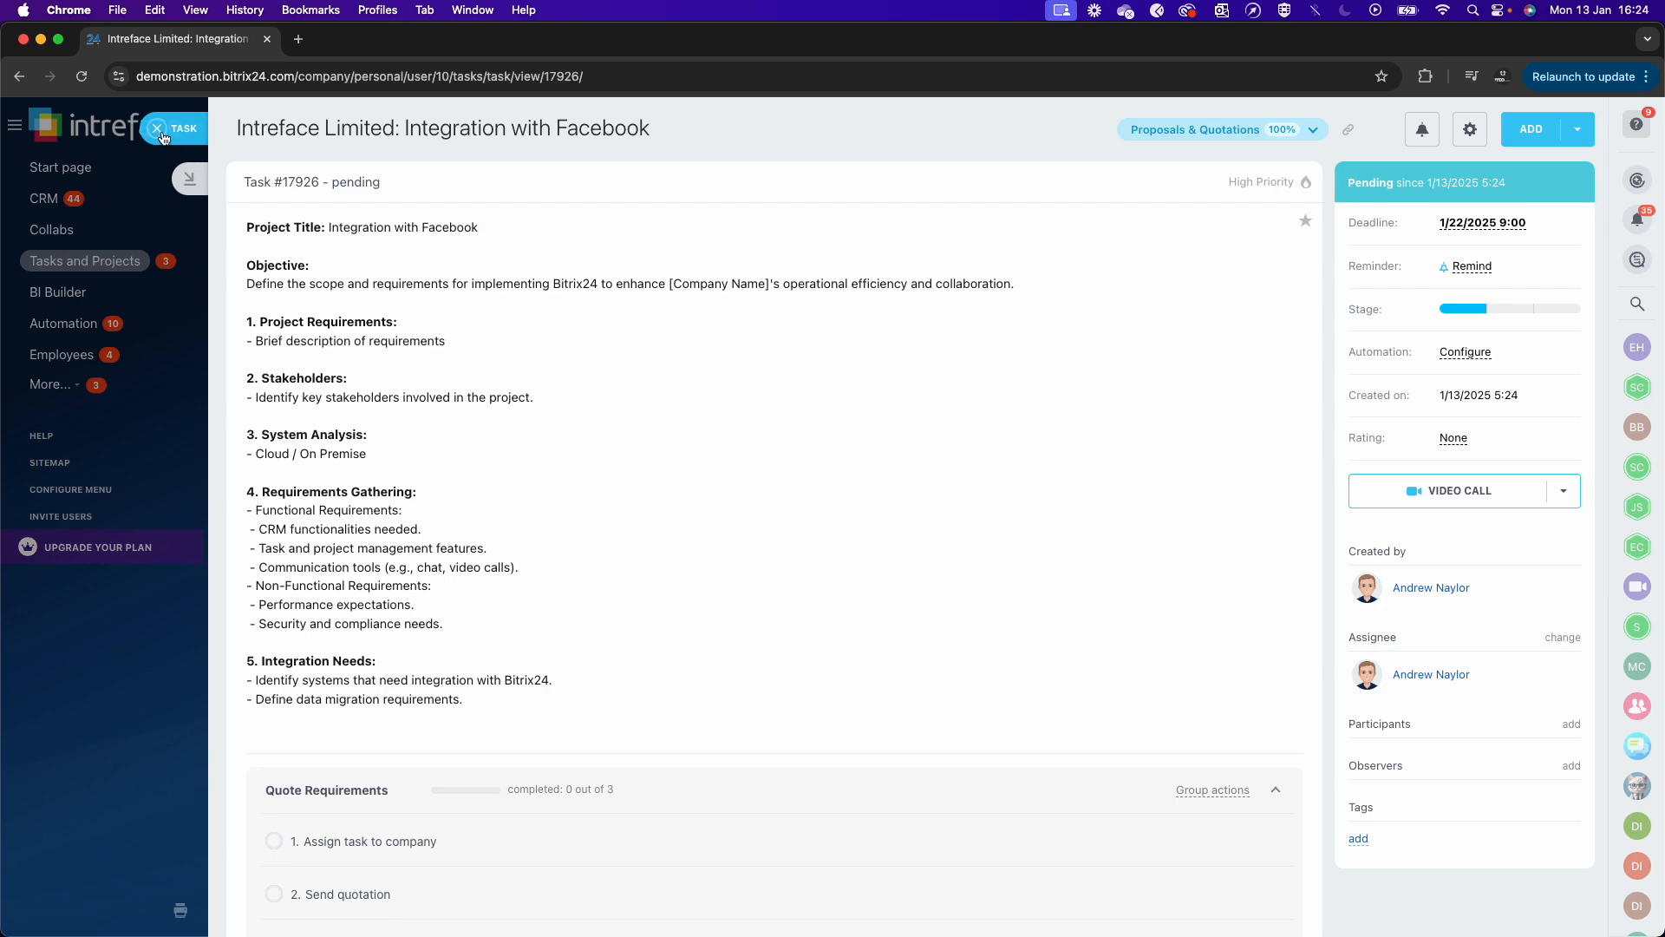
pyautogui.click(161, 132)
# - Return to the flows list, review the Bitrix24 Support flow's general, preferences and administration settings, and save the flow
pyautogui.click(542, 179)
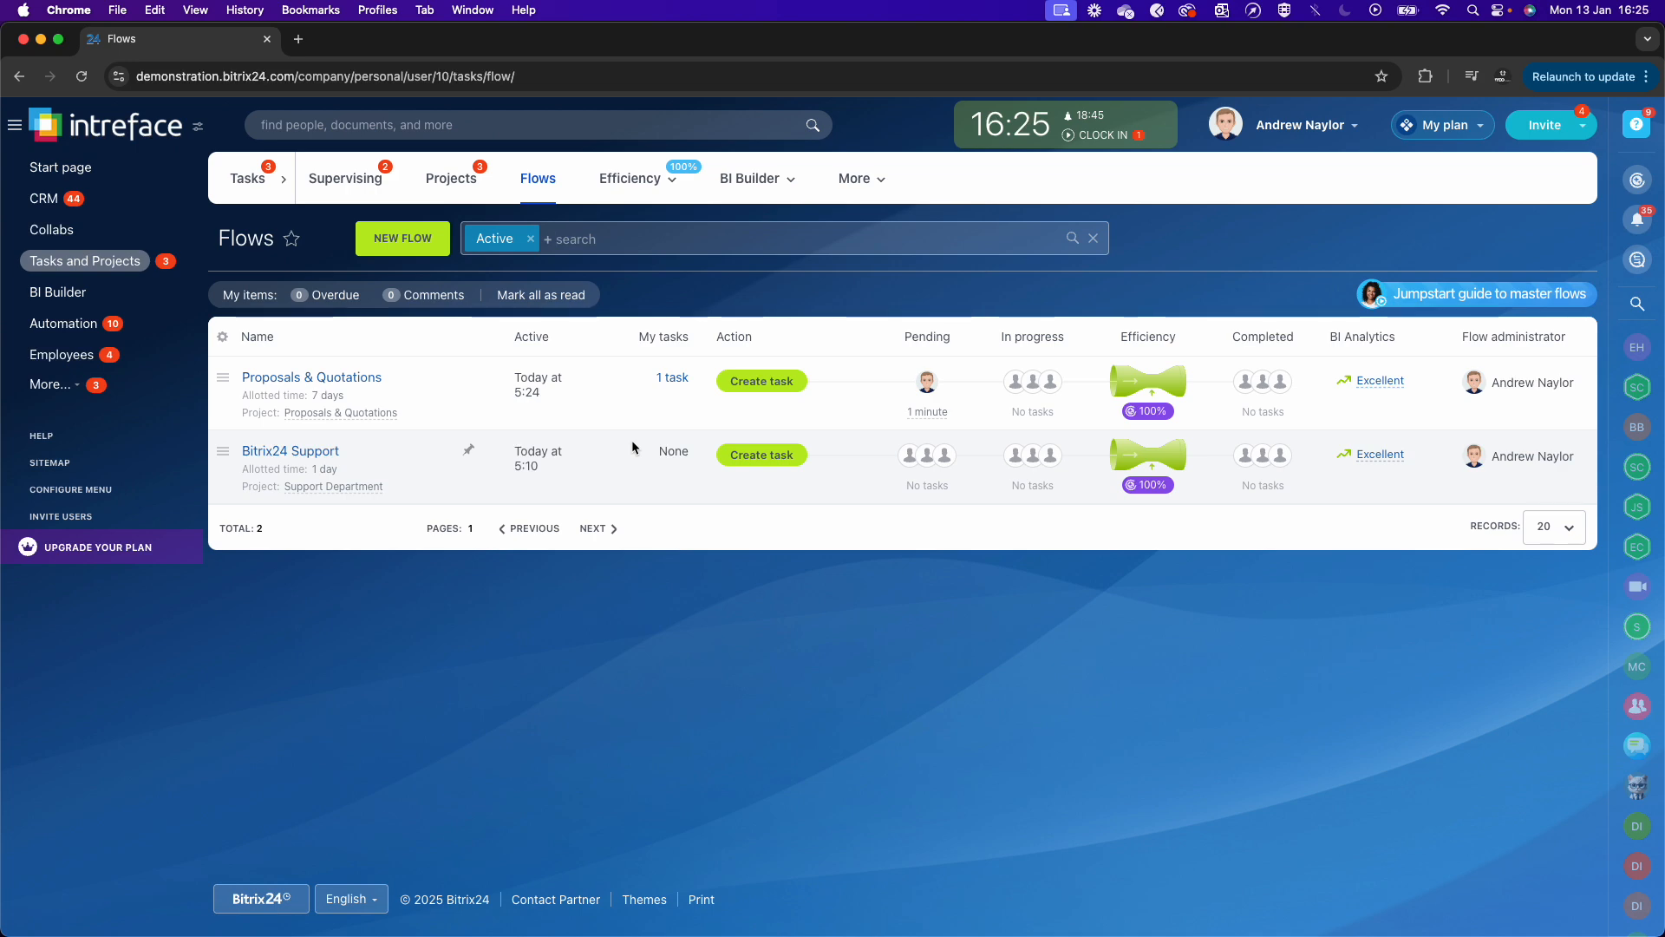
pyautogui.rightClick(279, 451)
pyautogui.click(273, 451)
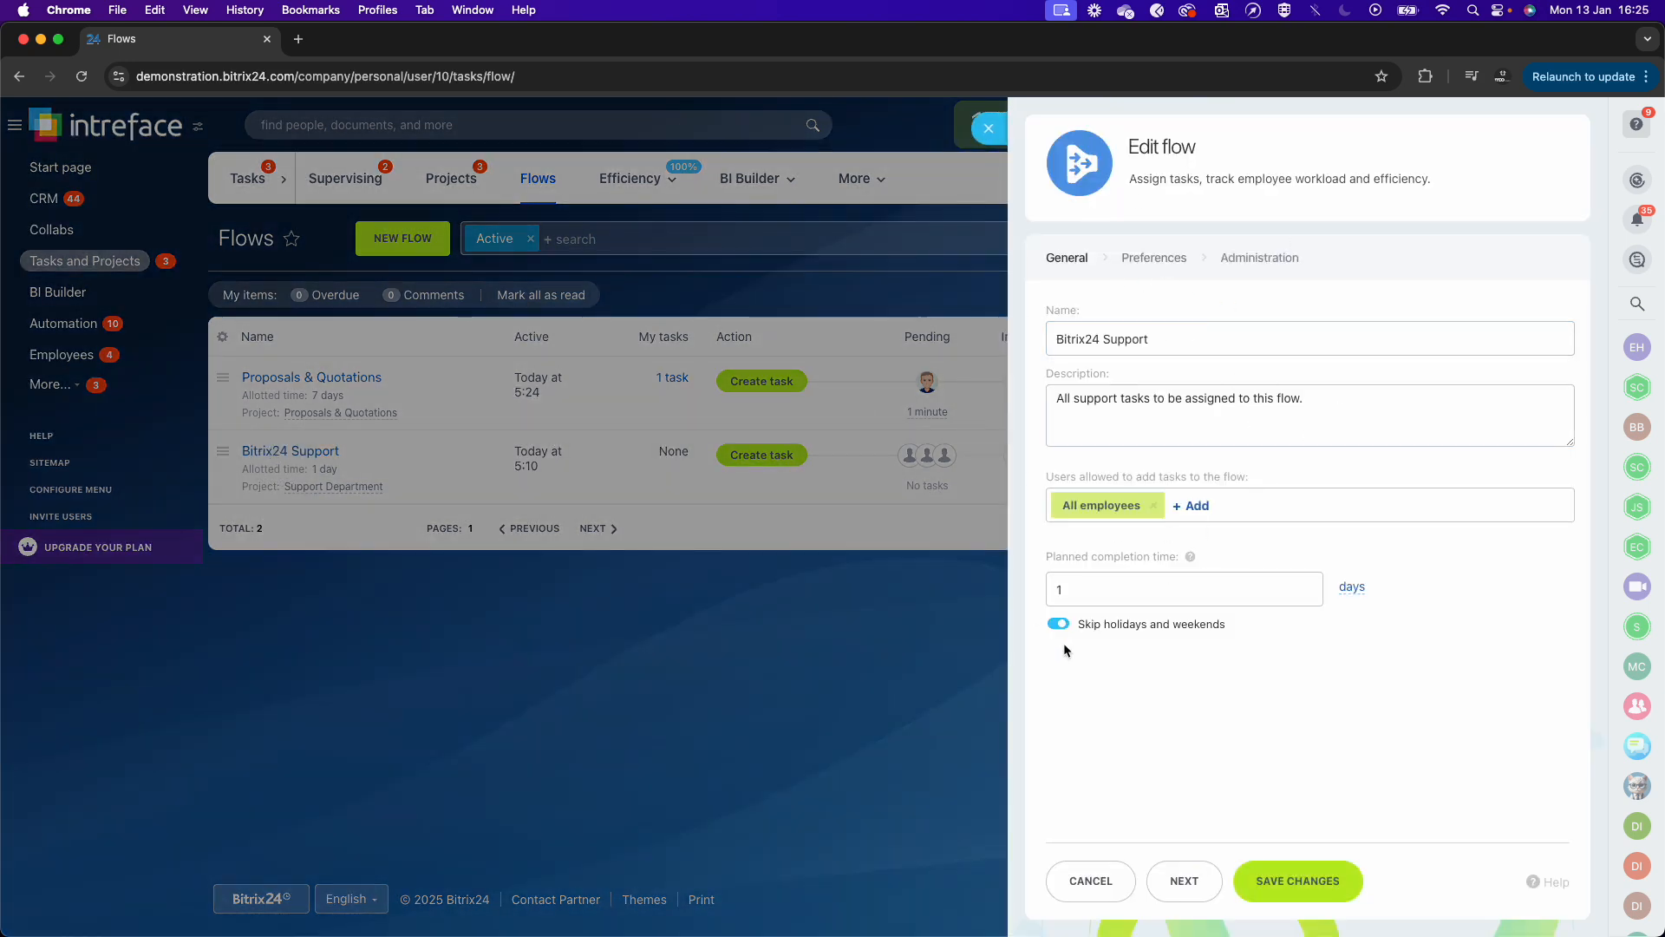
pyautogui.click(1096, 589)
pyautogui.click(1164, 899)
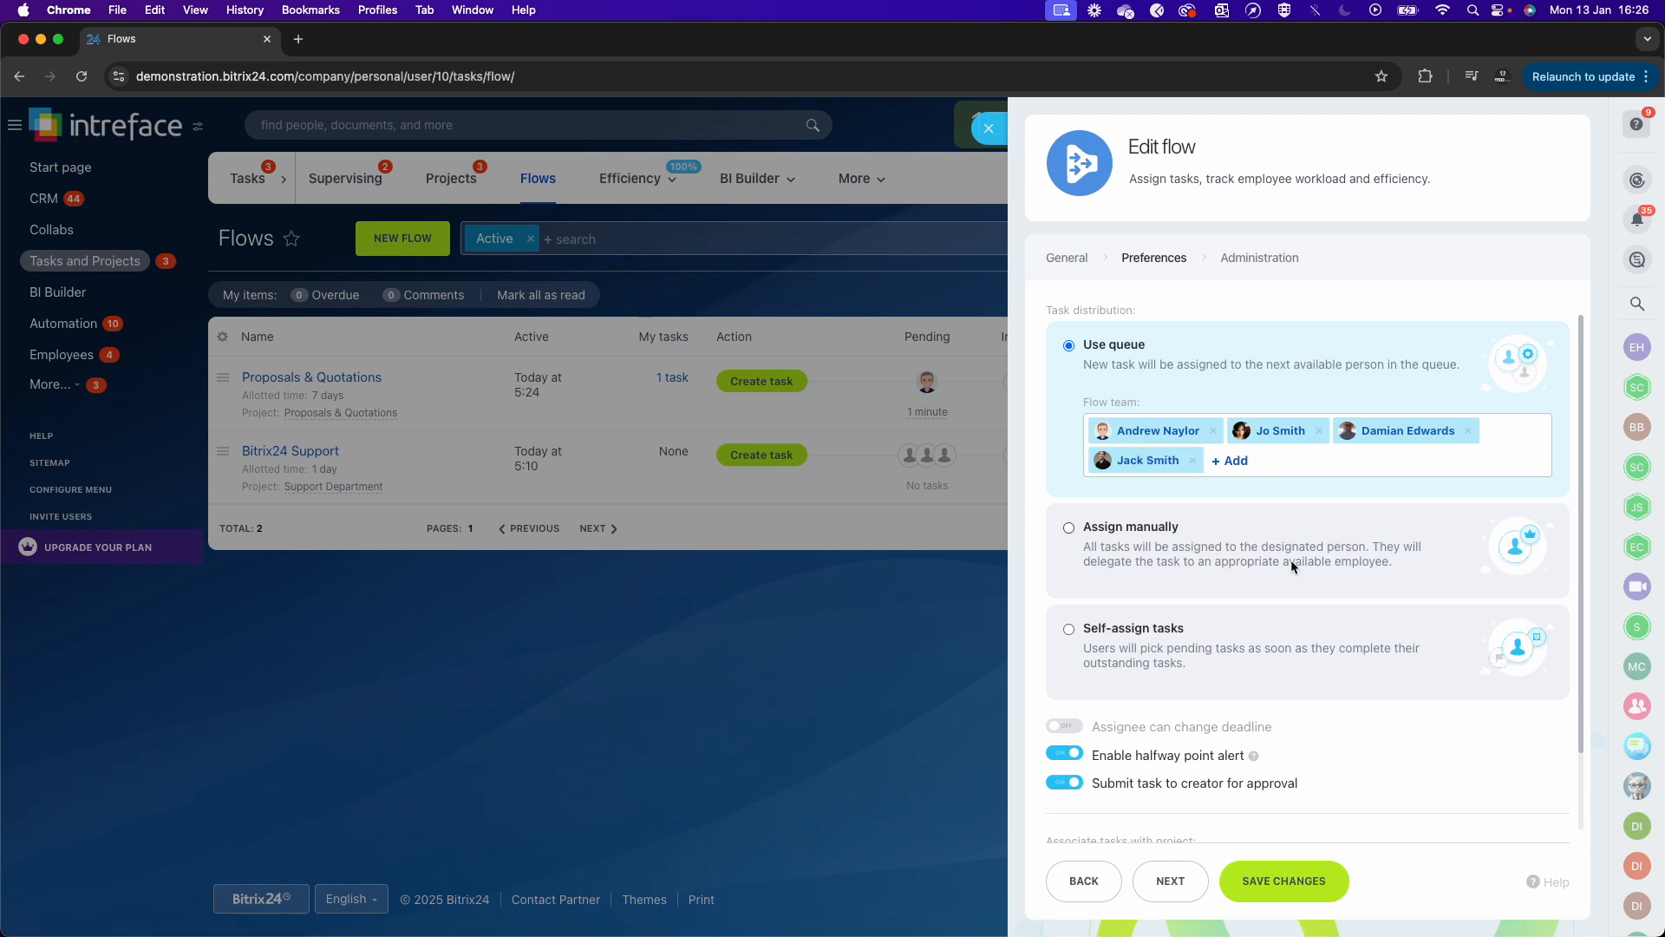
pyautogui.scroll(-2, 1291, 559)
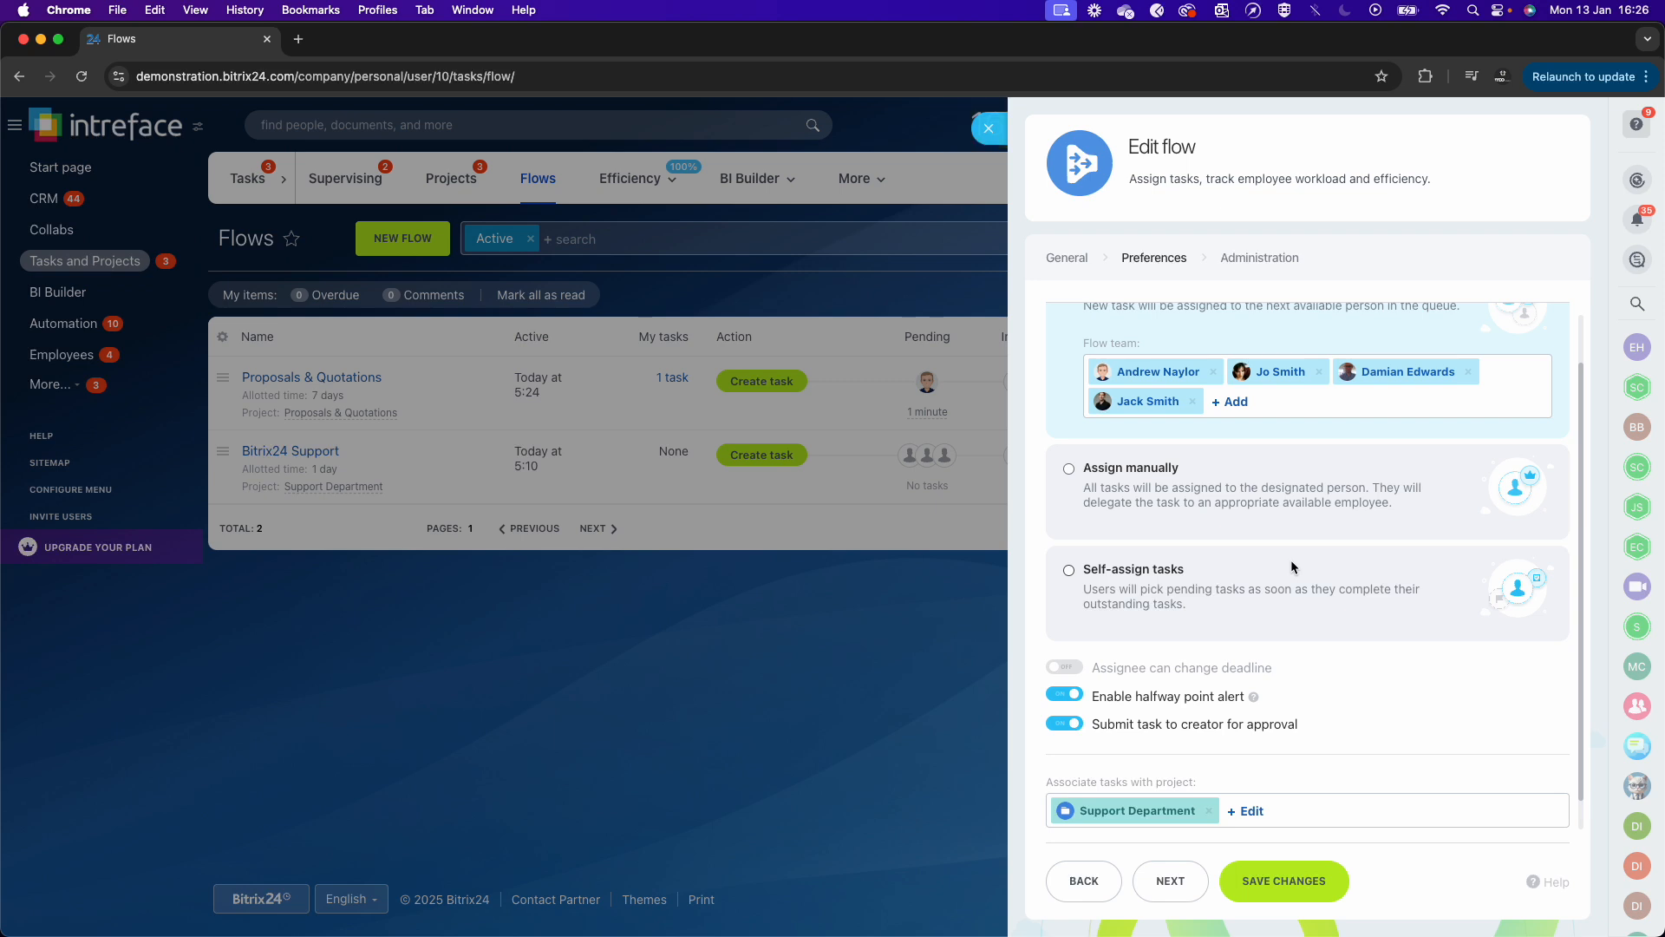
pyautogui.scroll(-1, 1199, 721)
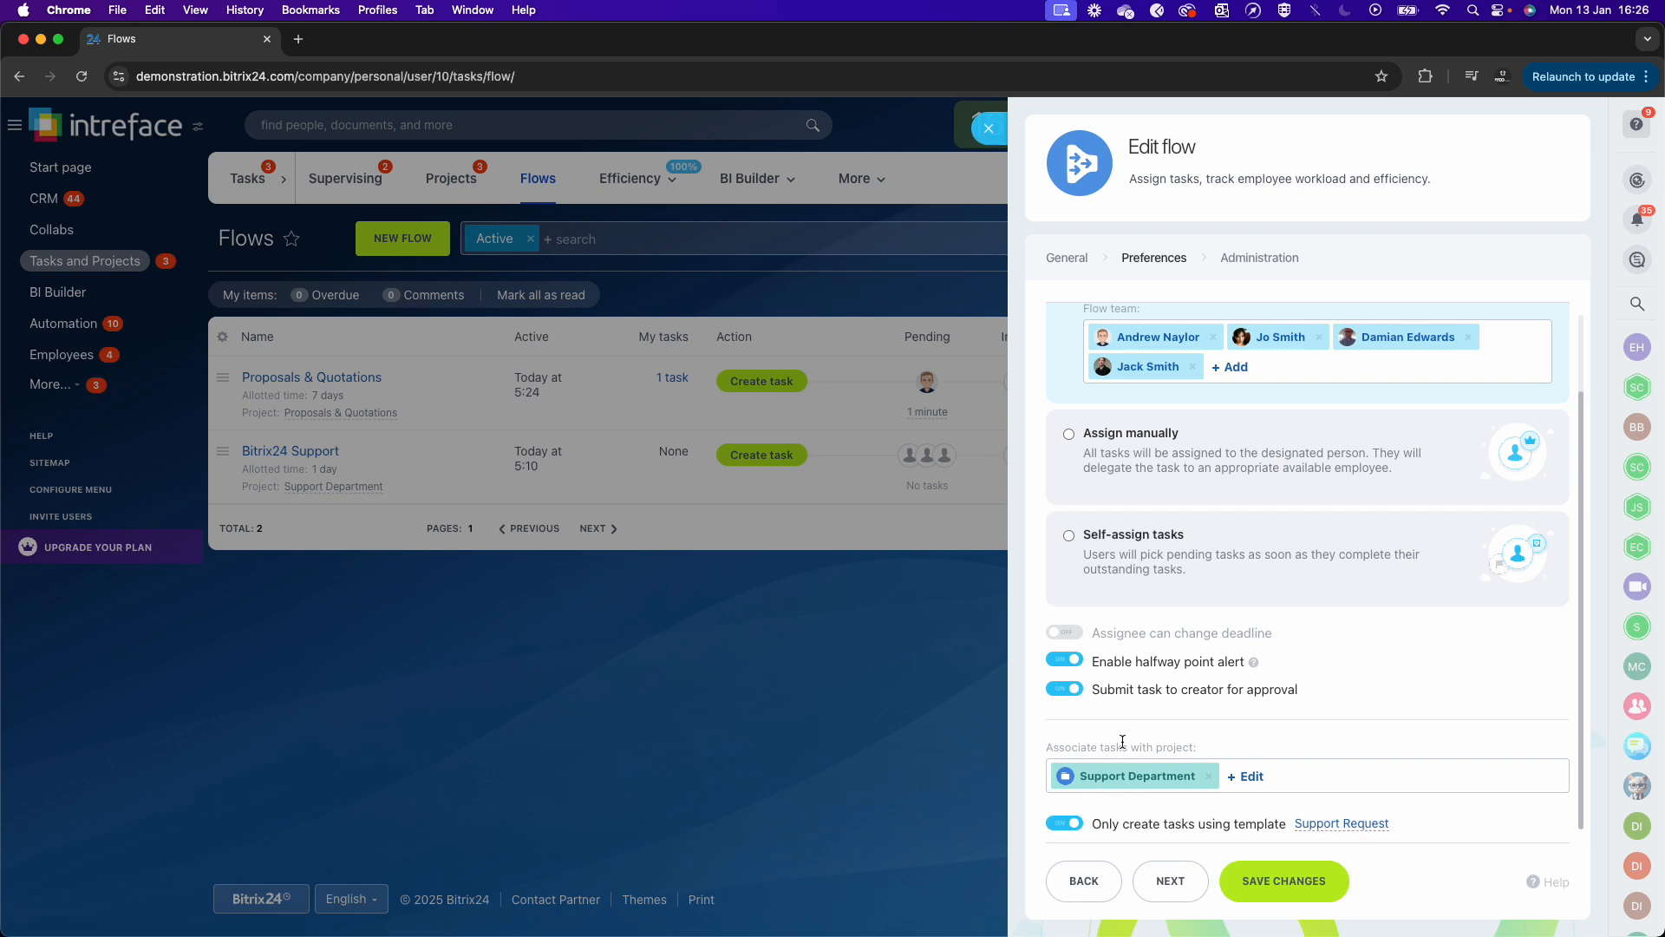
pyautogui.click(1190, 891)
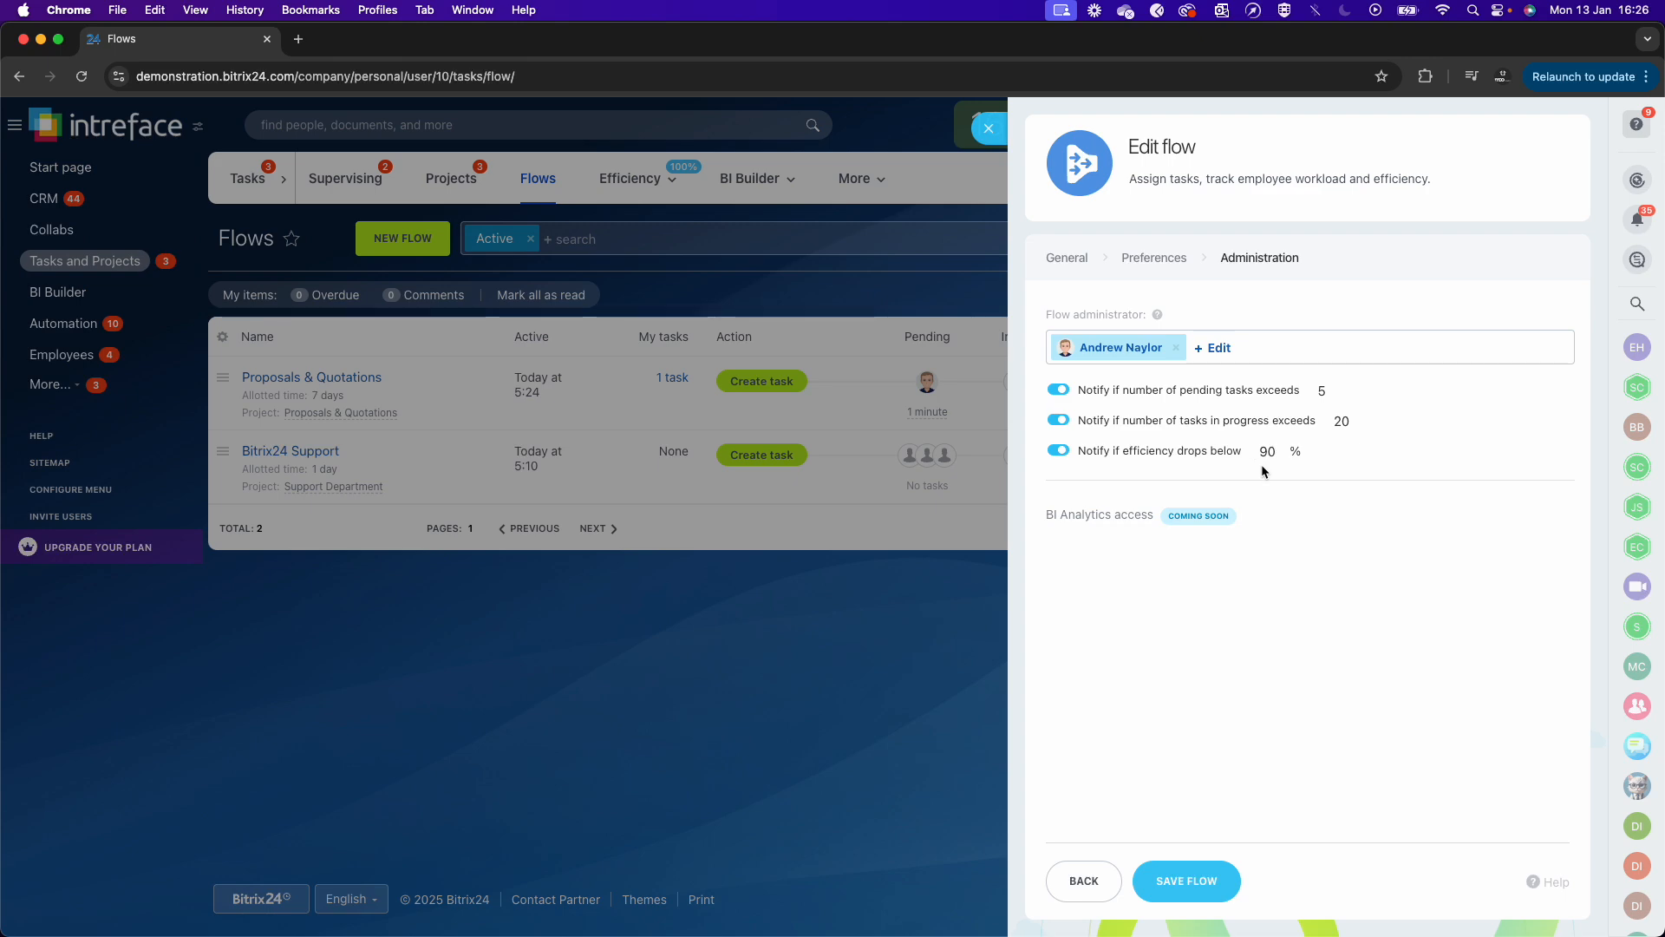
pyautogui.click(1188, 883)
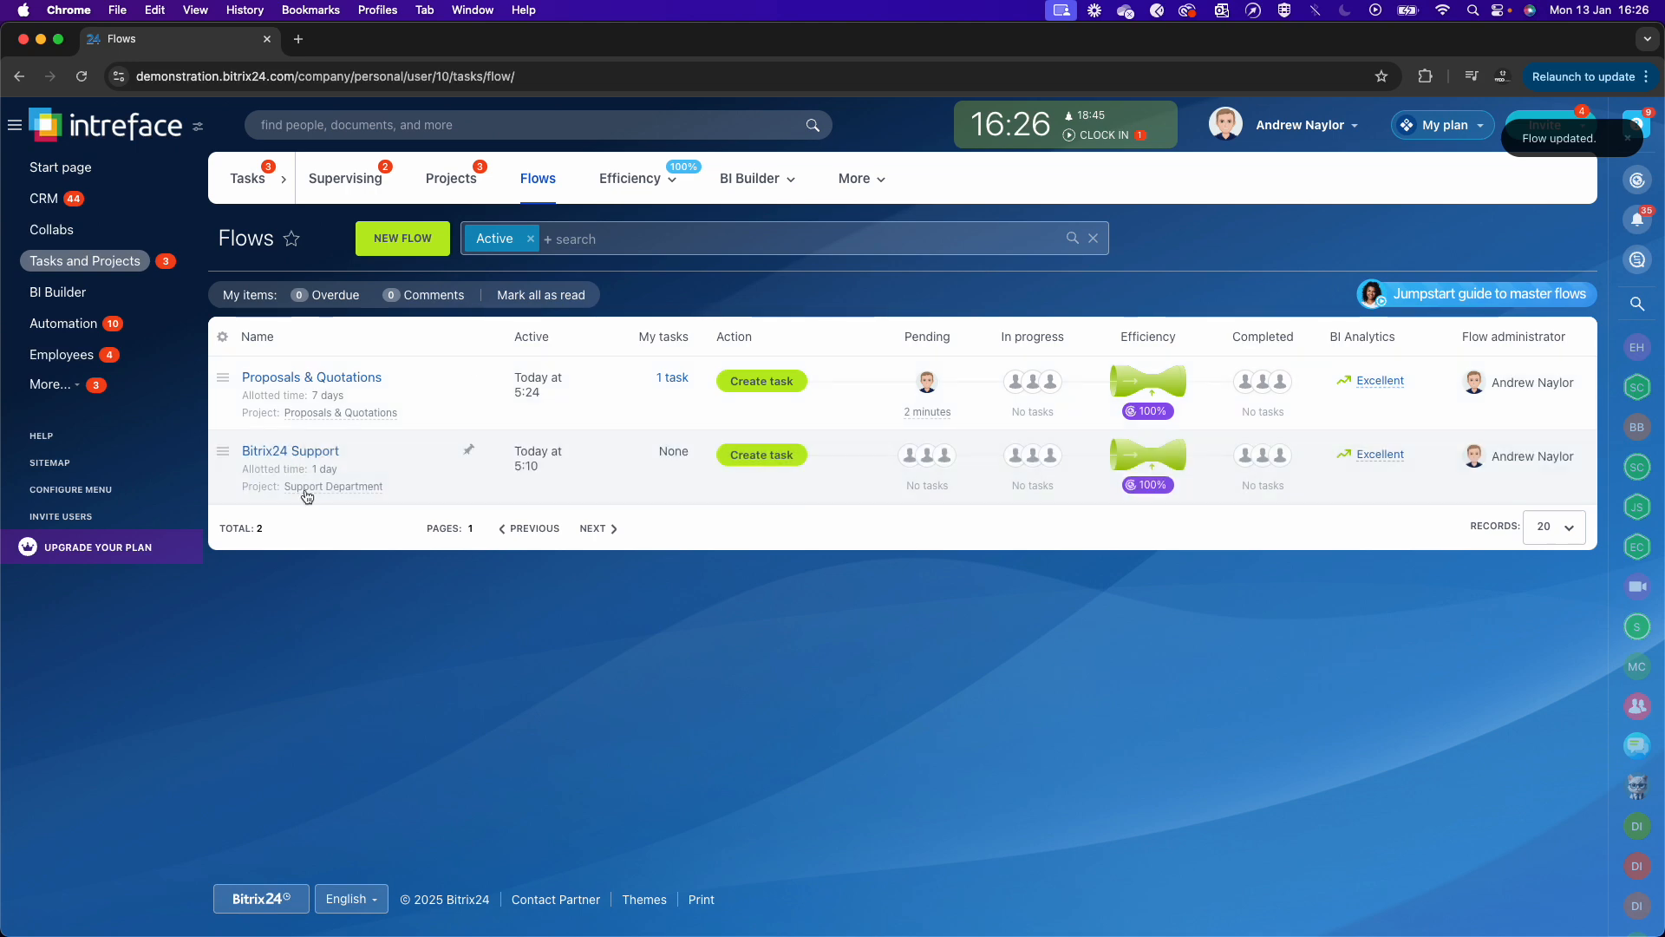
# - Start a new task from Tasks and Projects and assign it to the Bitrix24 Support flow
pyautogui.moveTo(11, 263)
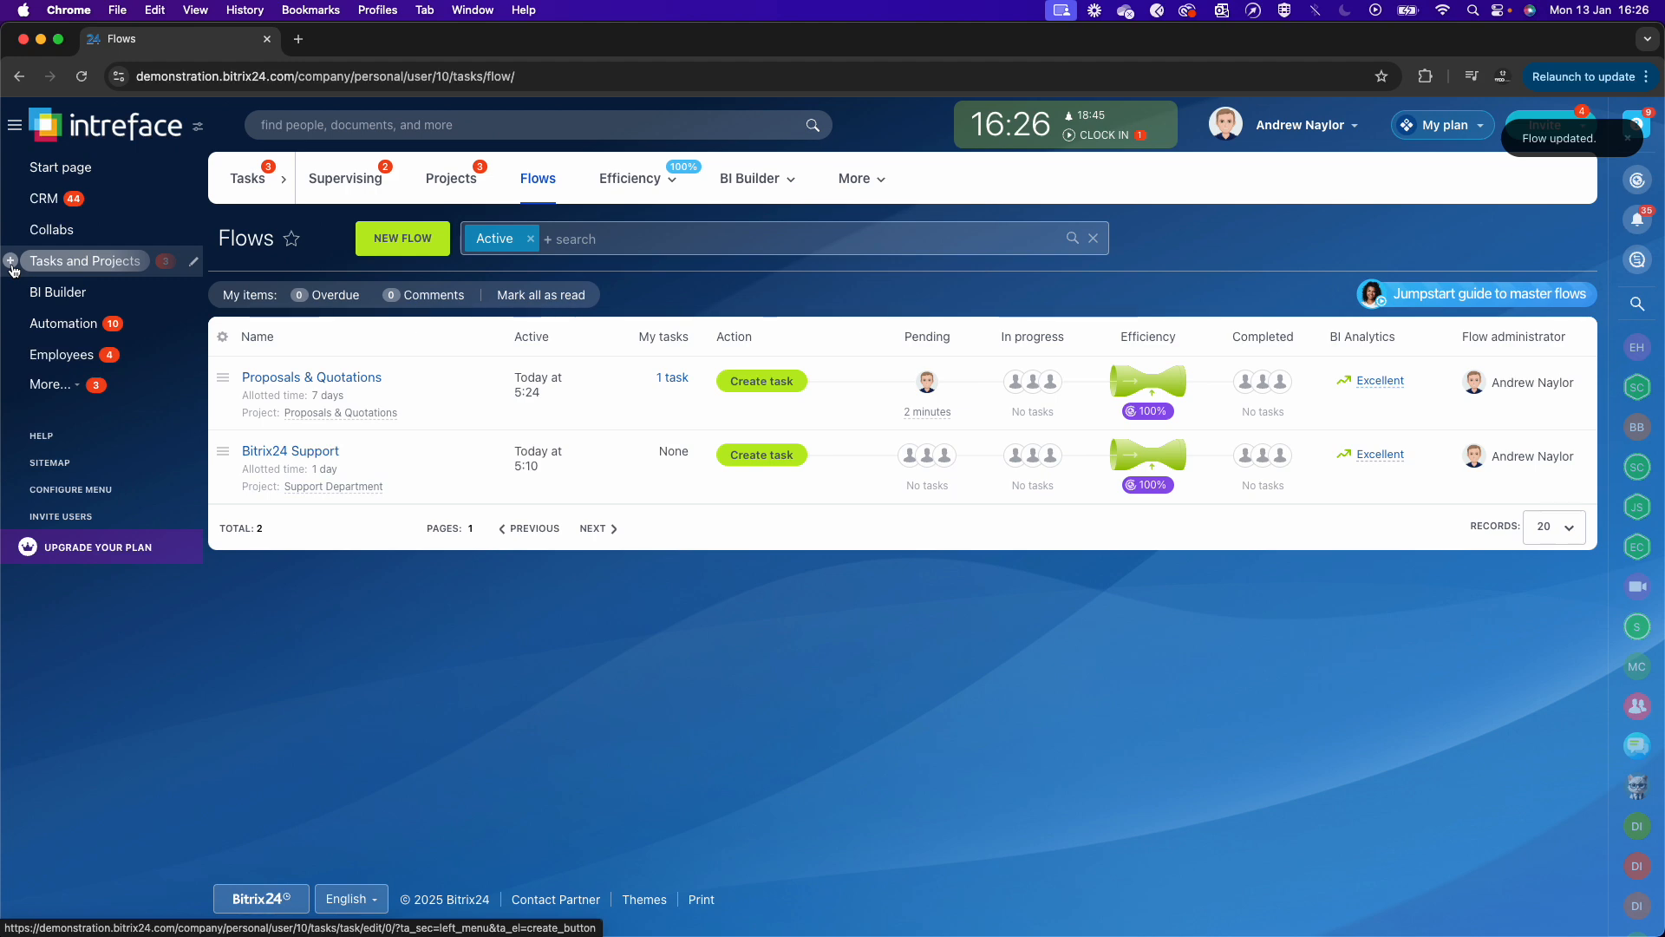
pyautogui.click(11, 261)
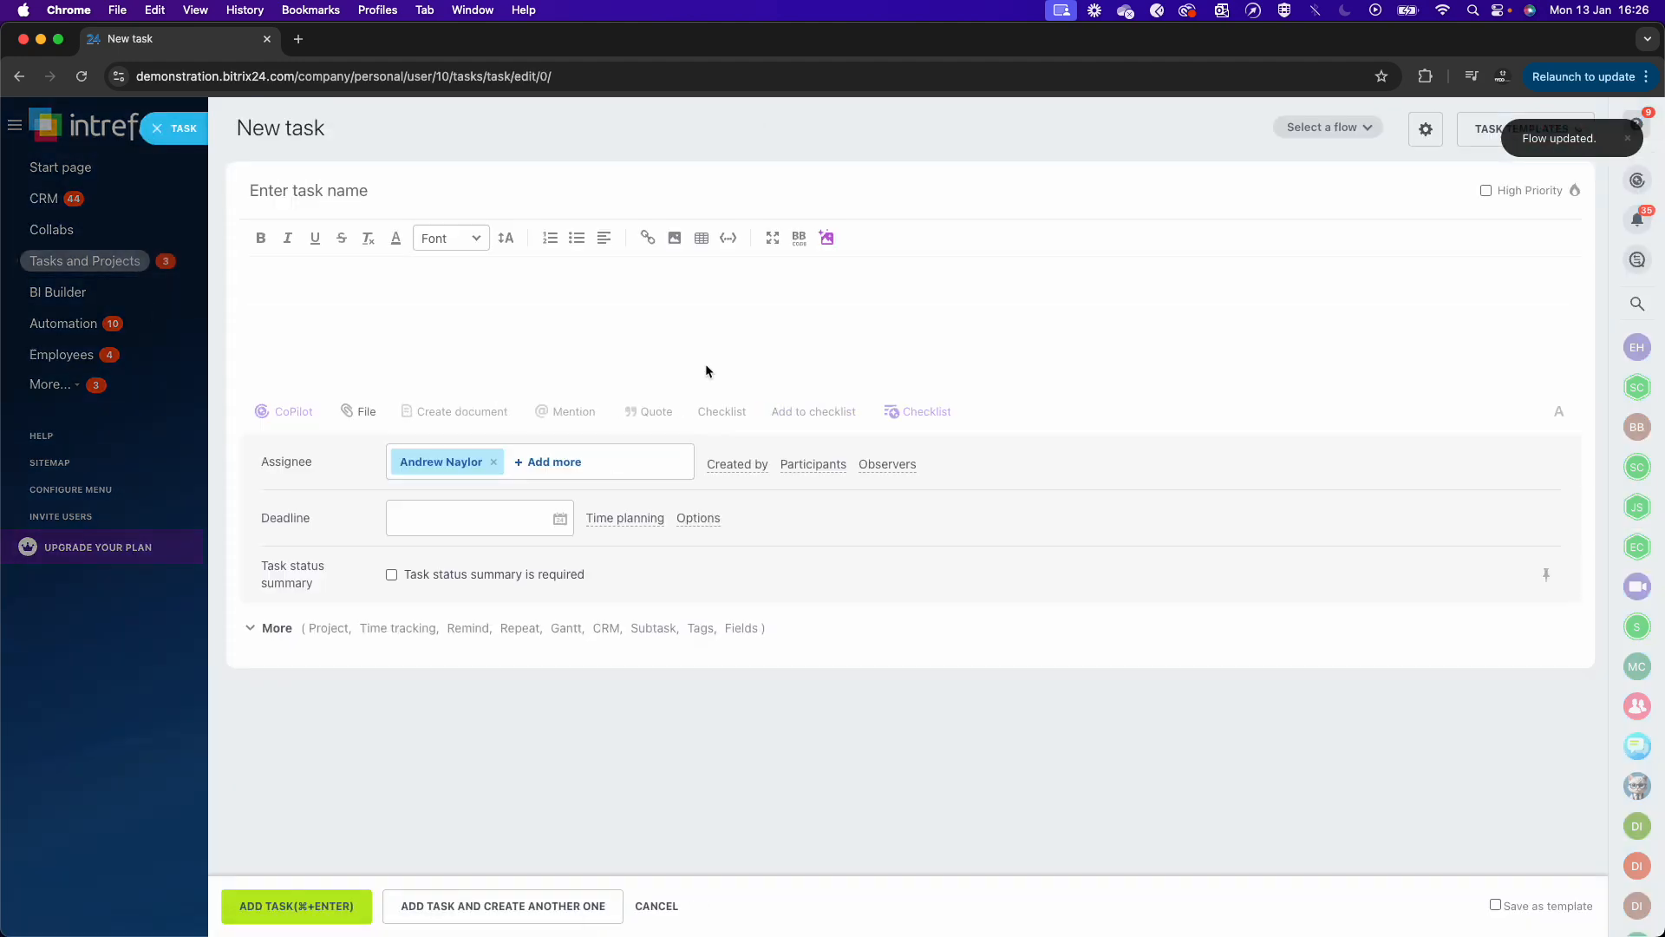
pyautogui.click(1329, 129)
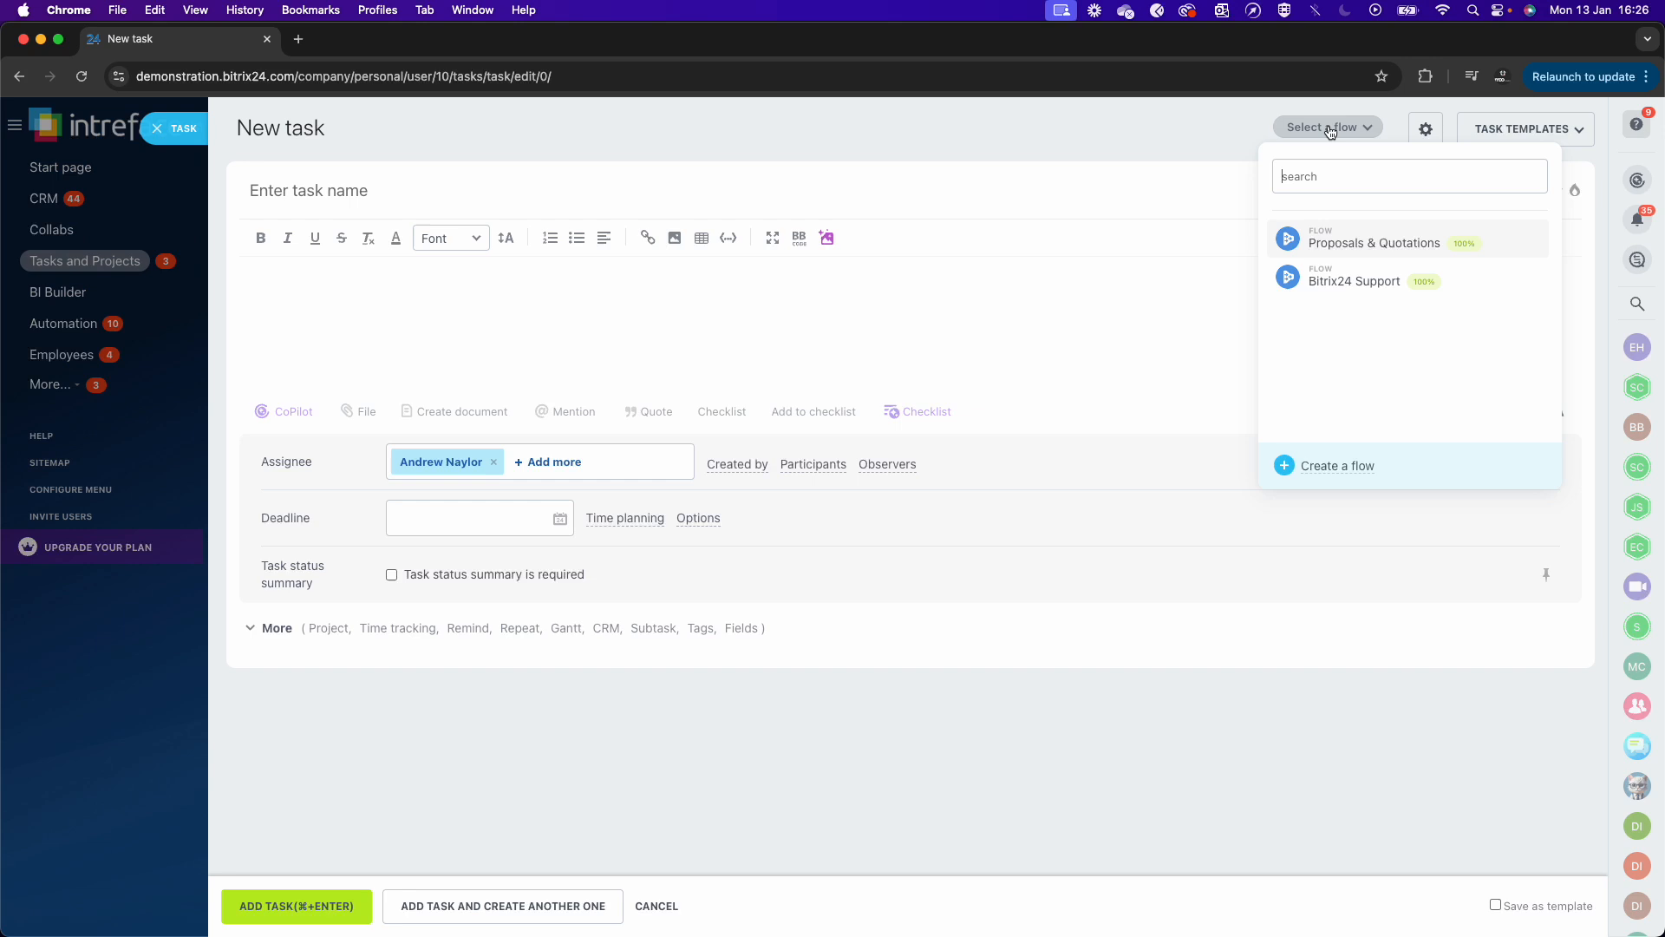
pyautogui.click(1336, 293)
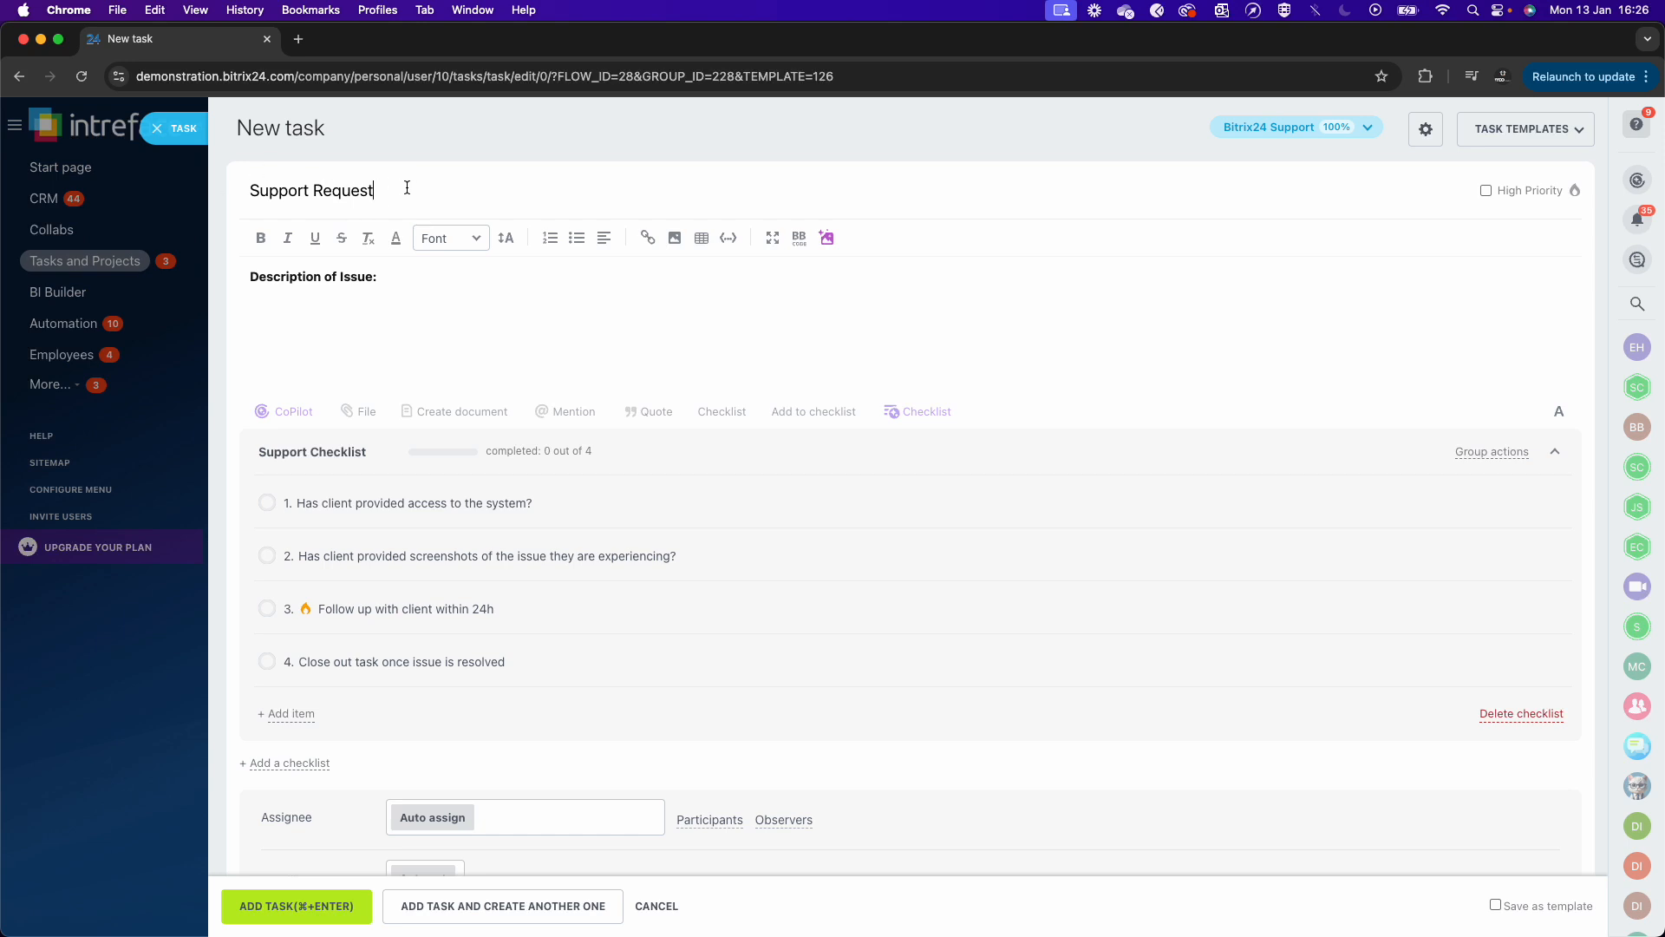
# - Replace the template's task name with "Issue with logging in"
pyautogui.moveTo(407, 188); pyautogui.dragTo(176, 192)
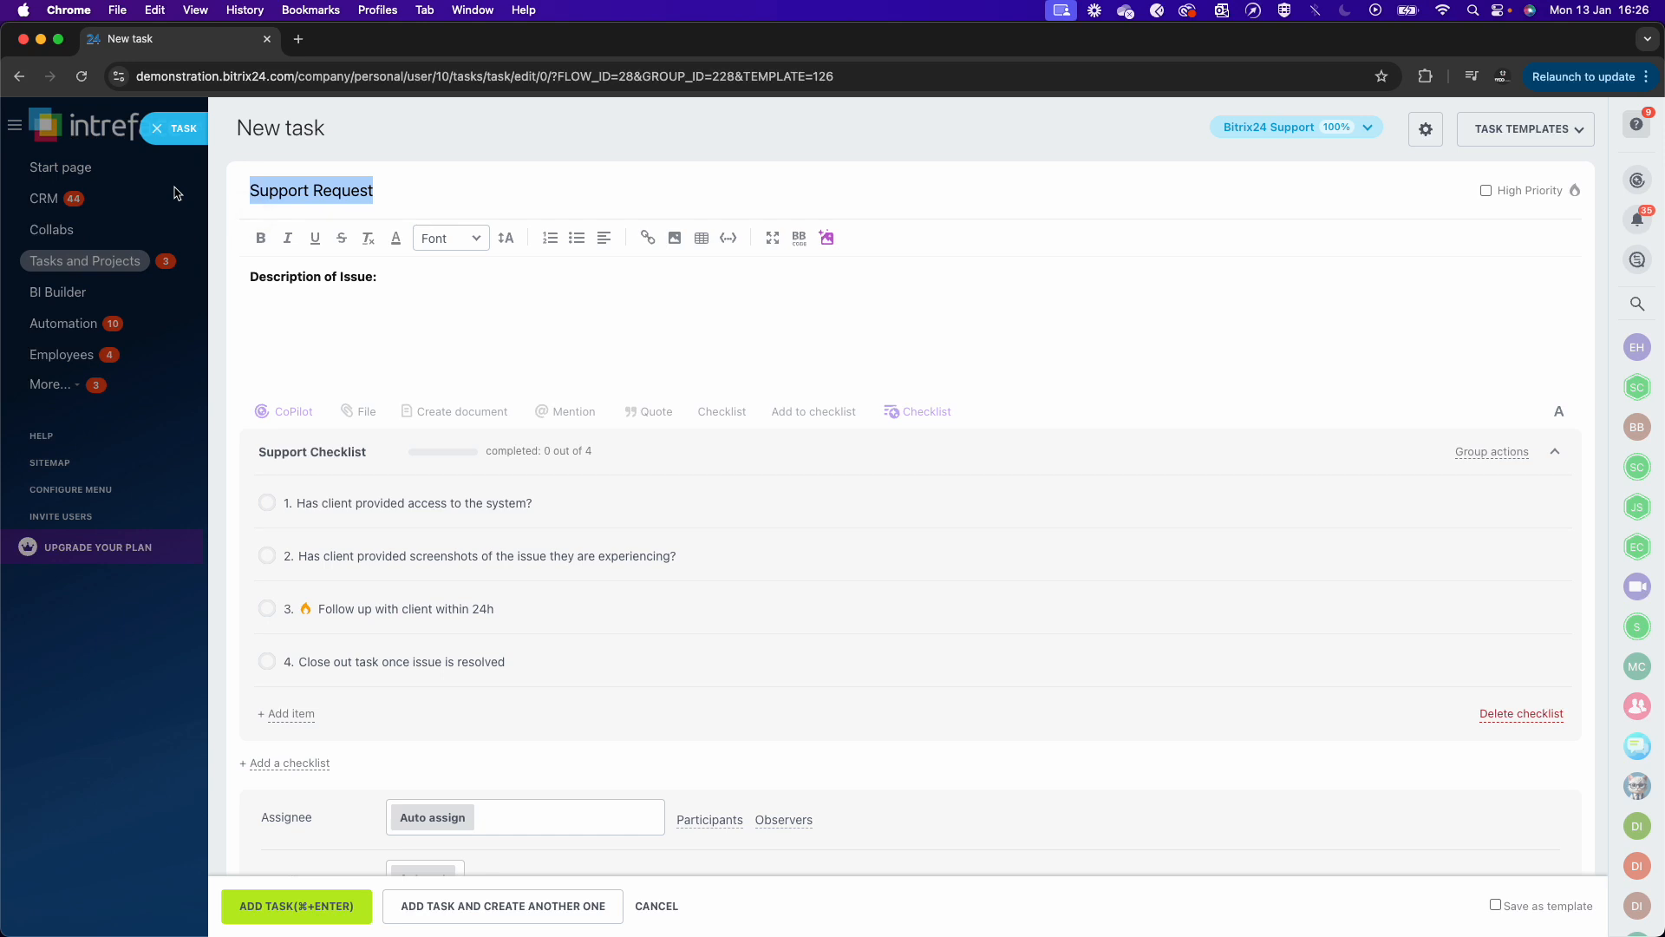
pyautogui.write('Issue with l')
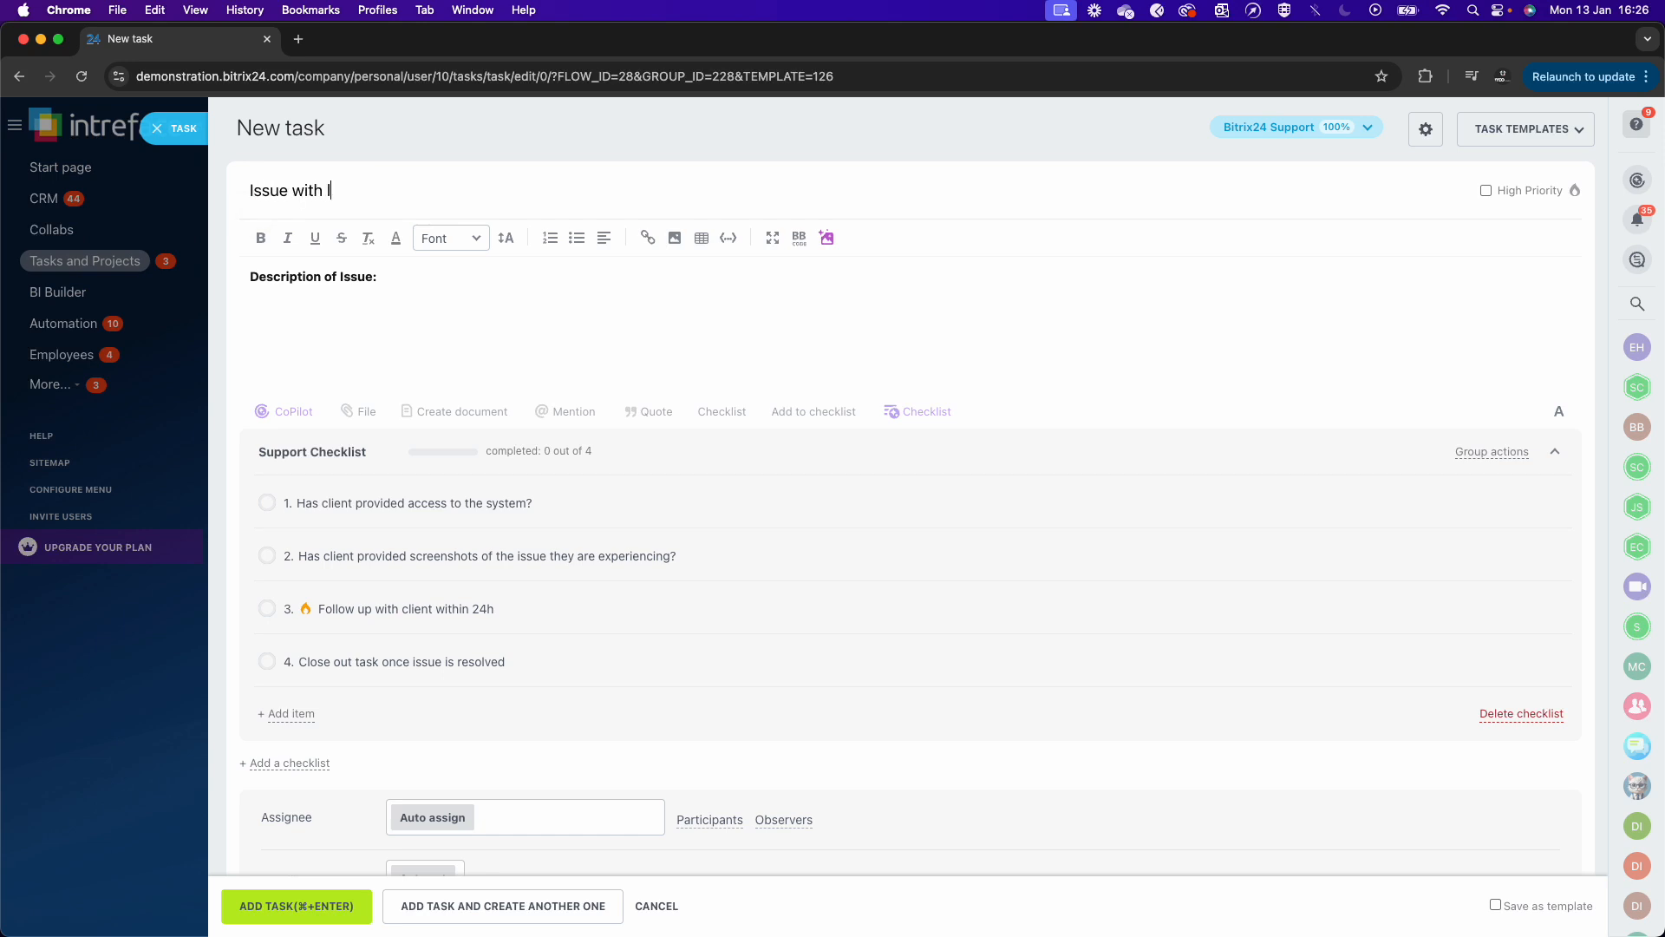
pyautogui.write('ogging in')
# - Add "Client has forgotten their password." without bold under Description of Issue and create the task
pyautogui.click(315, 341)
pyautogui.write('Client has')
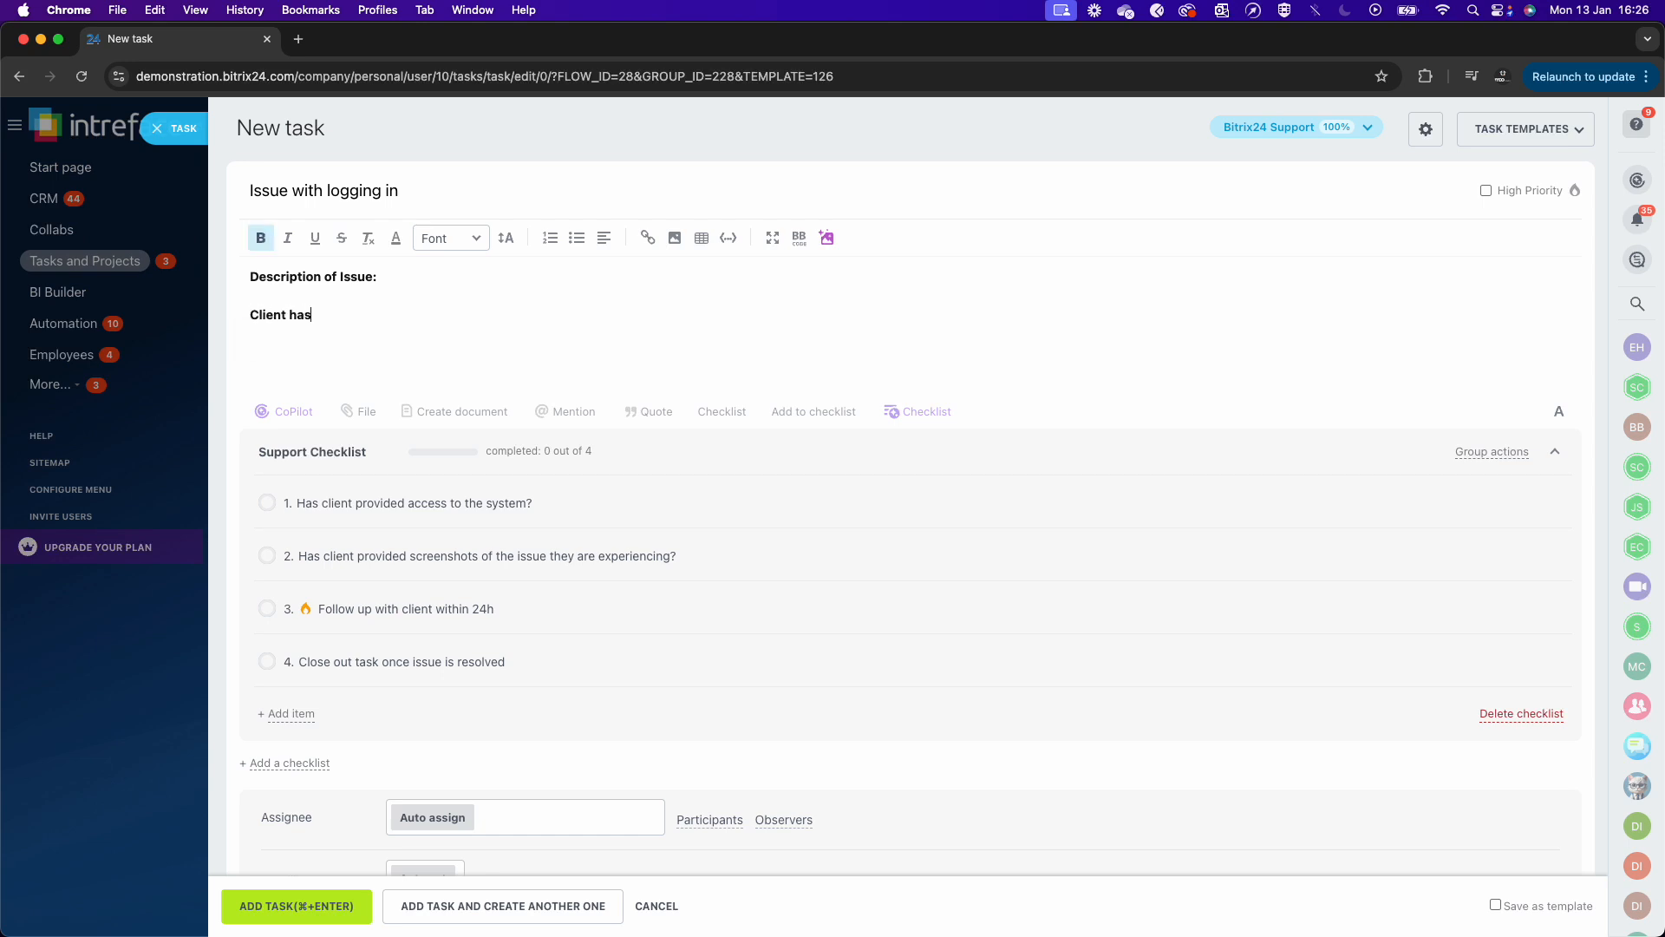
pyautogui.write(' forgotten their password.')
pyautogui.moveTo(512, 317); pyautogui.dragTo(188, 313)
pyautogui.press('super+b')
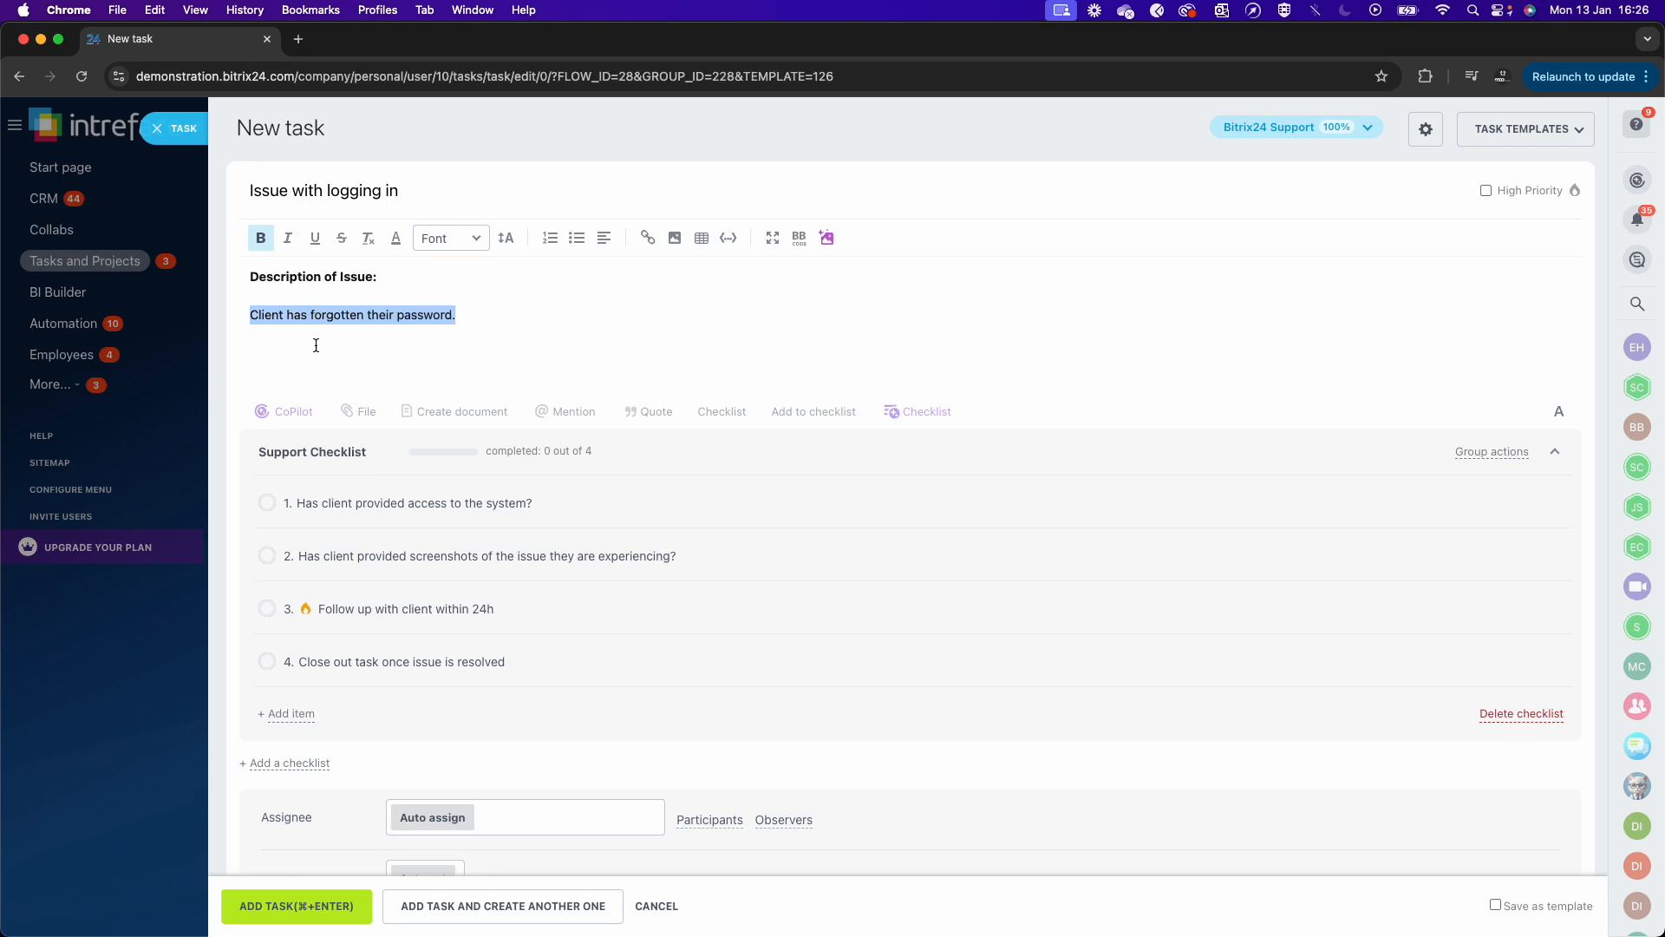
pyautogui.scroll(-3, 371, 716)
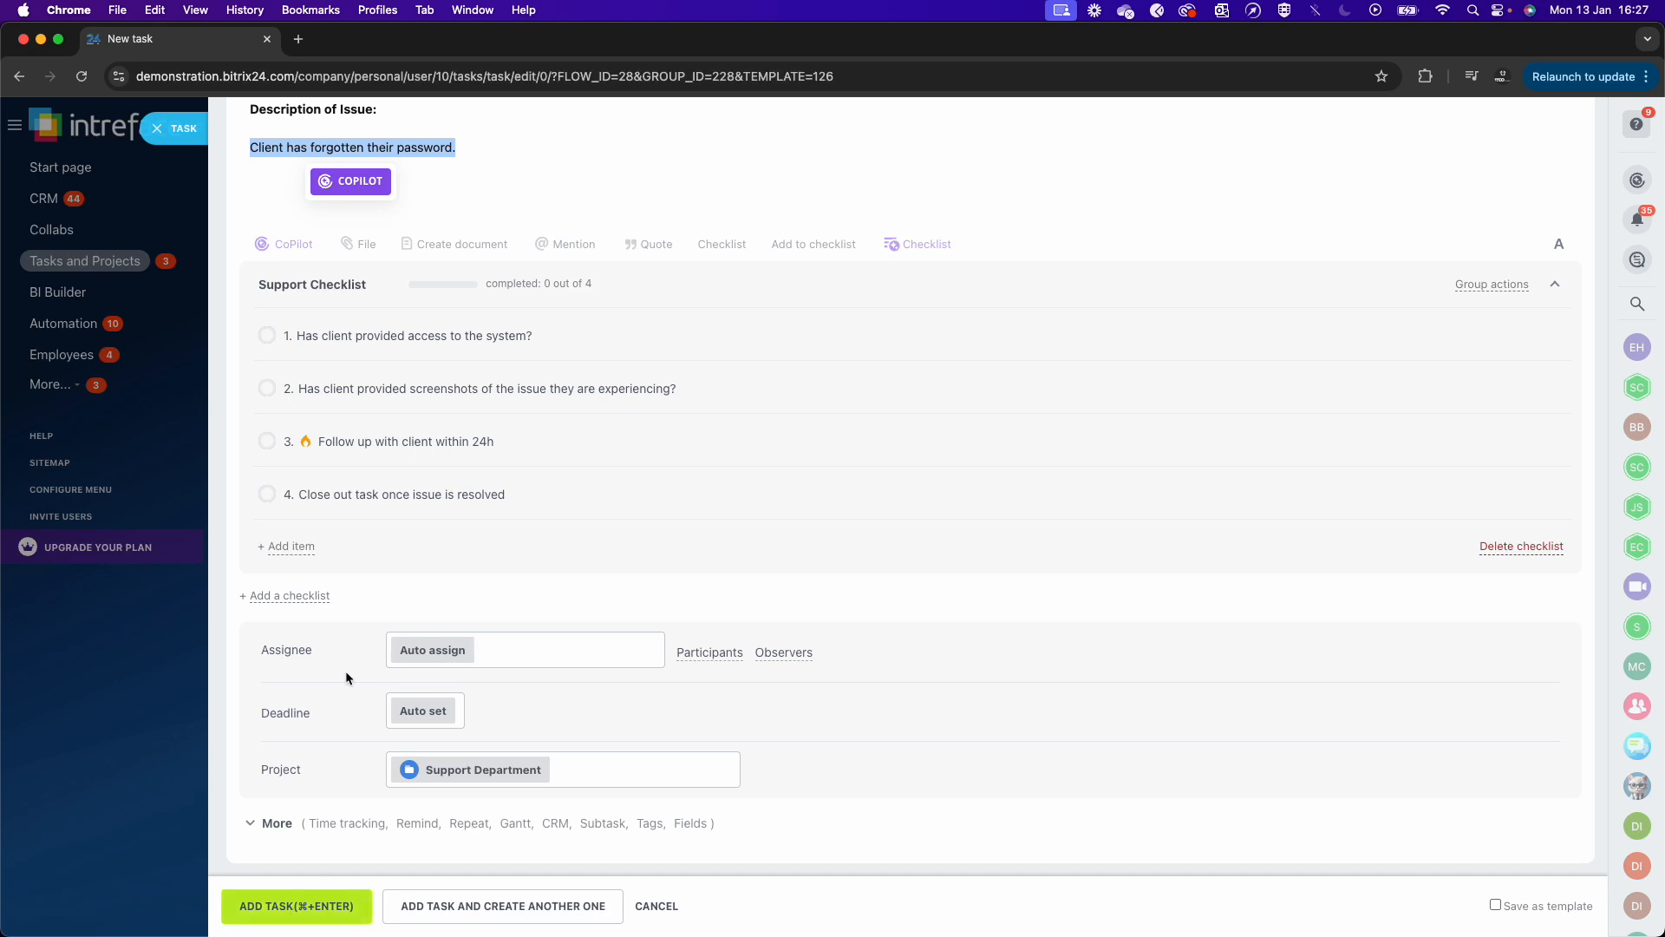
pyautogui.click(306, 912)
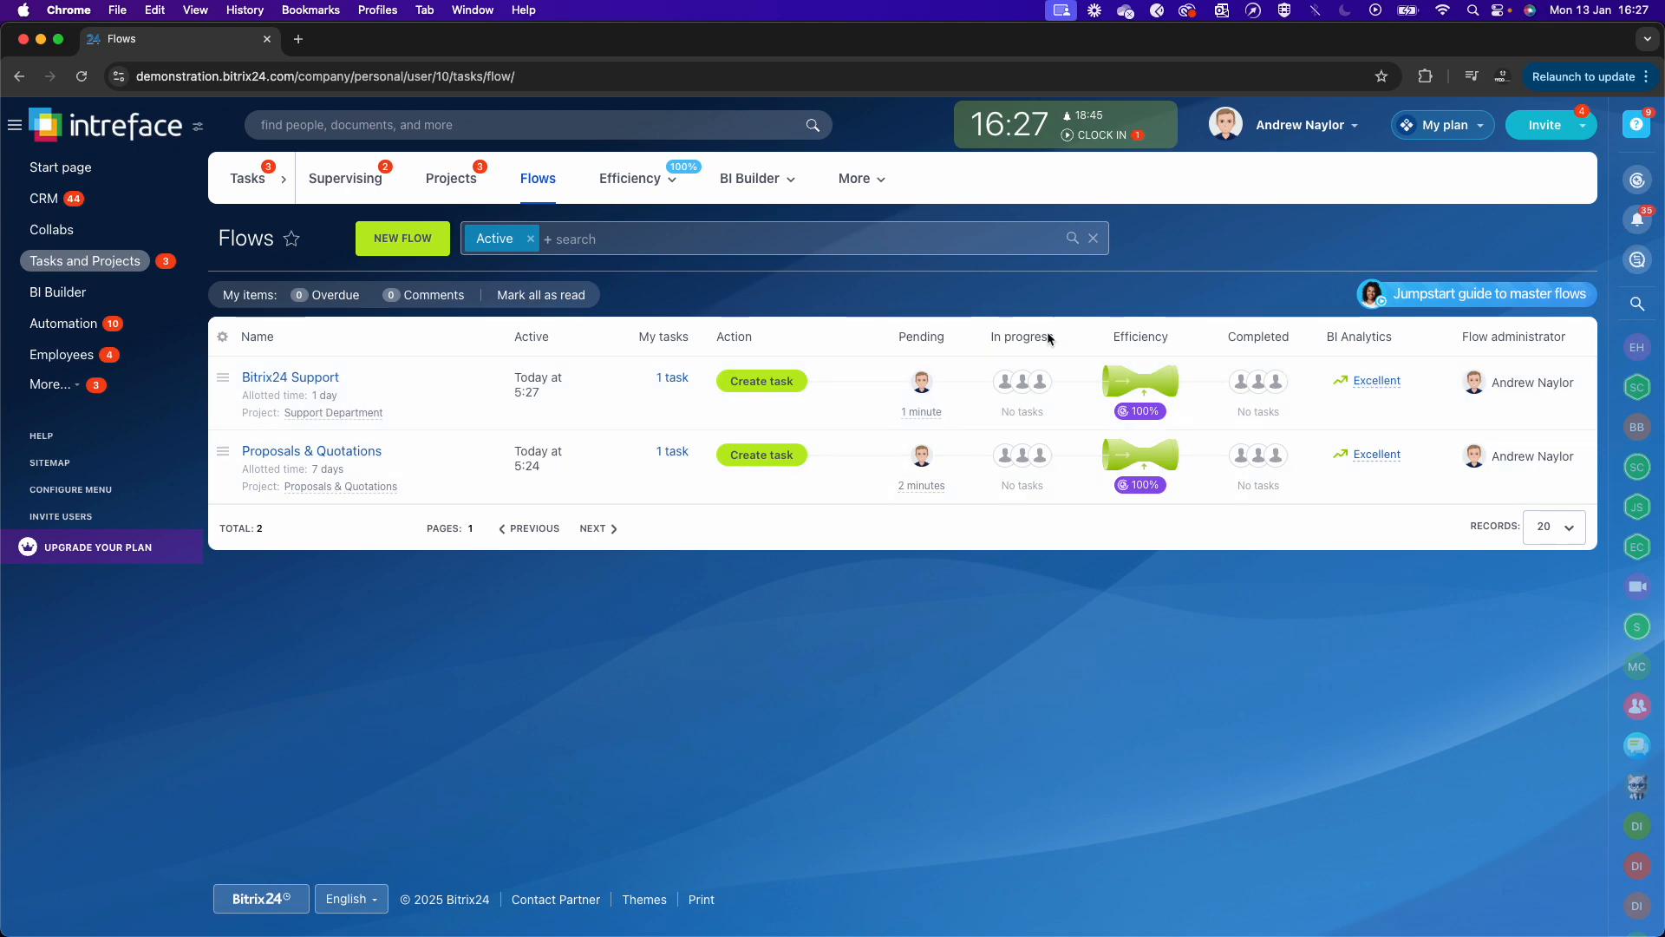
# - Look up the new support task's deadline, assignee and project in the My tasks list and return to the flows list
pyautogui.click(243, 190)
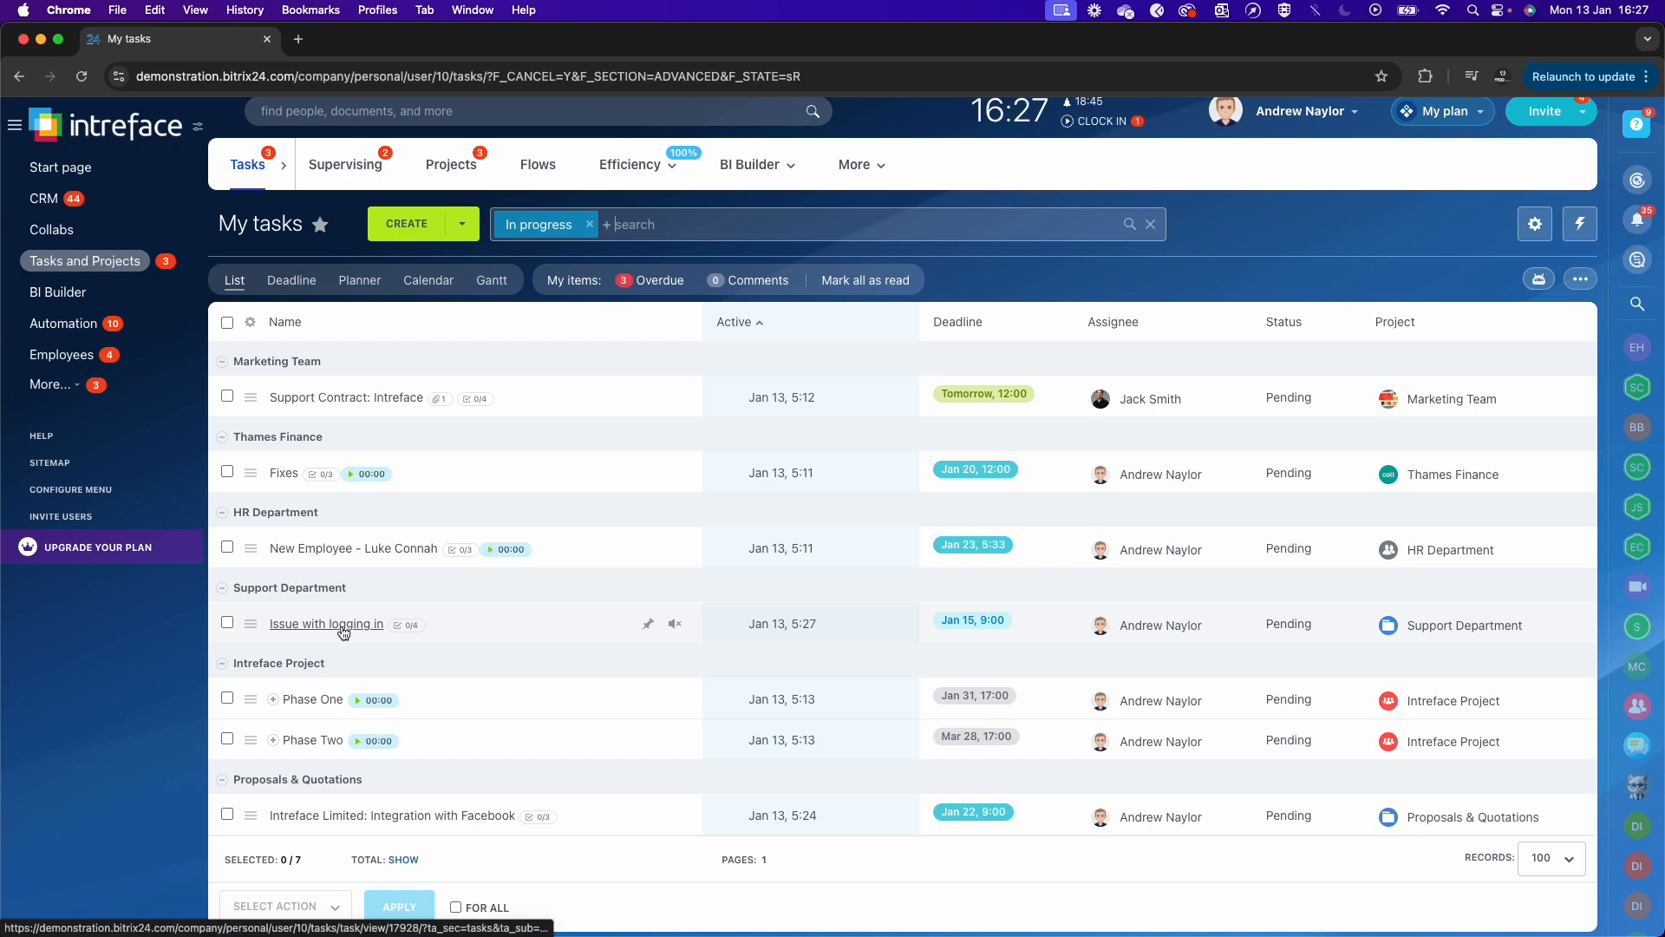
pyautogui.click(539, 170)
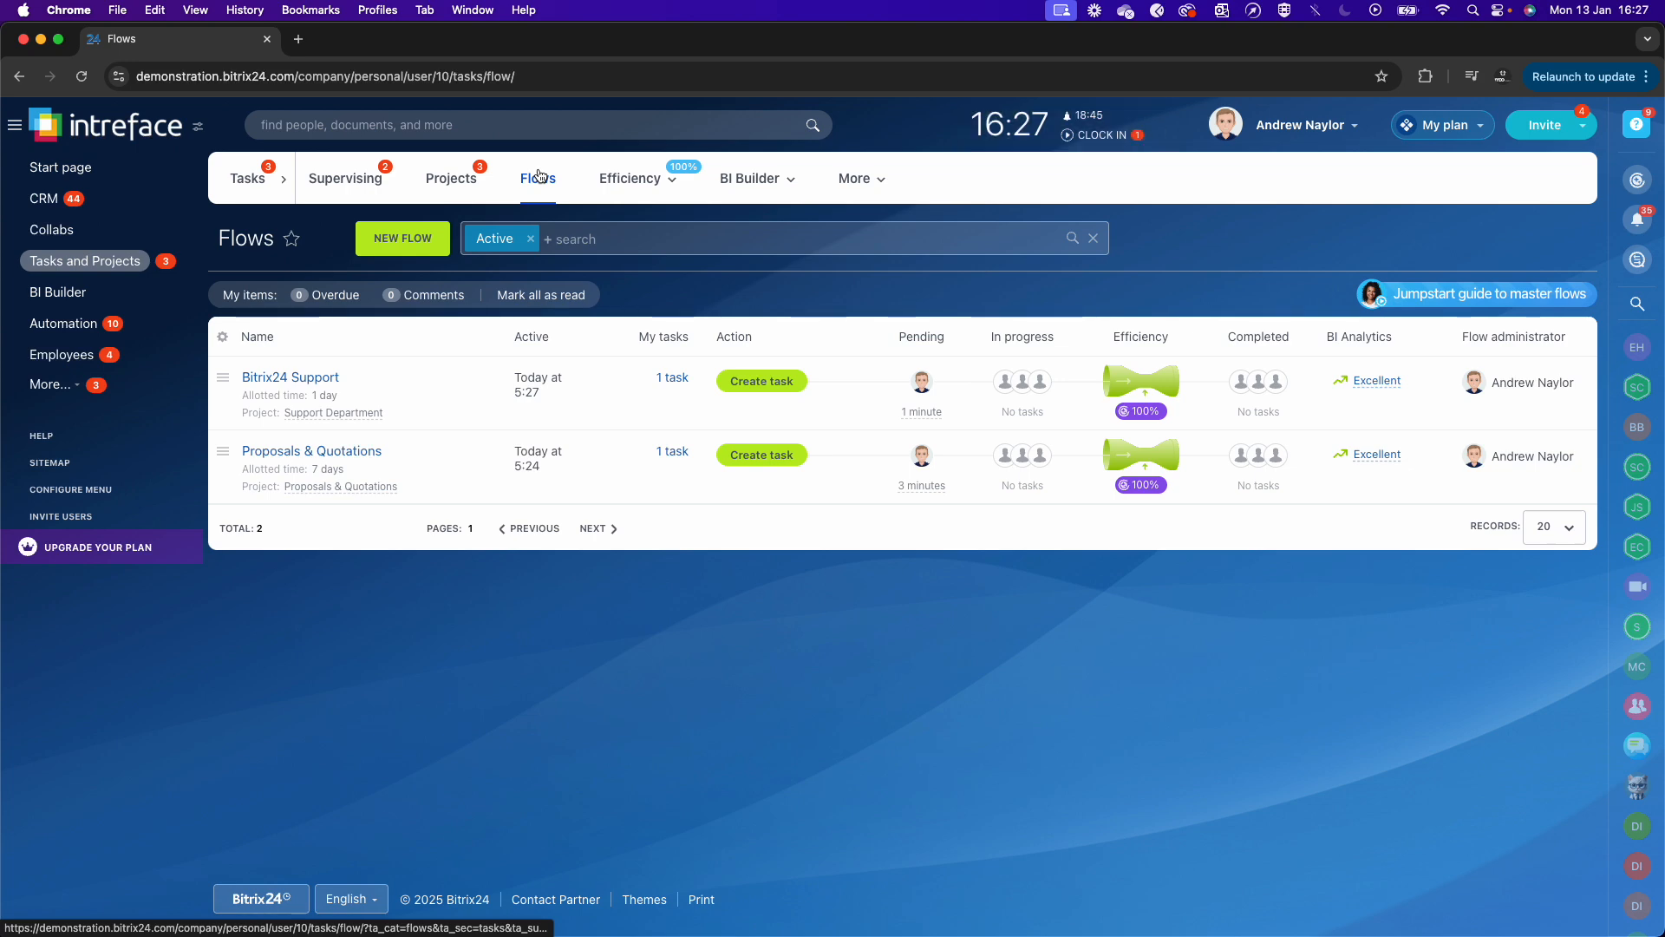